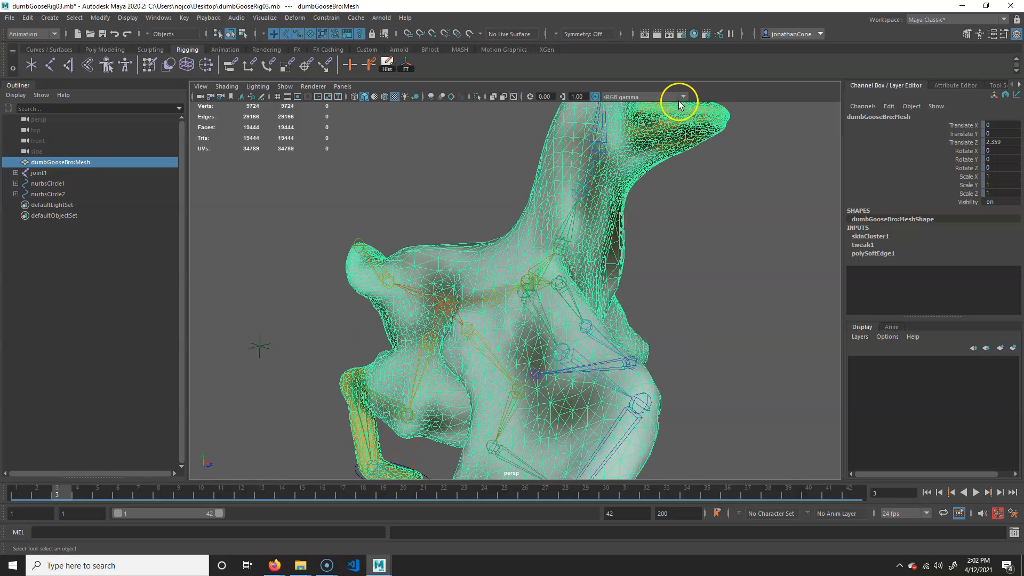
# Scrub the animation to frame 15 and examine the pose of the goose's legs.
pyautogui.keyDown('alt'); pyautogui.moveTo(535, 350); pyautogui.dragTo(520, 315, button='right'); pyautogui.keyUp('alt')
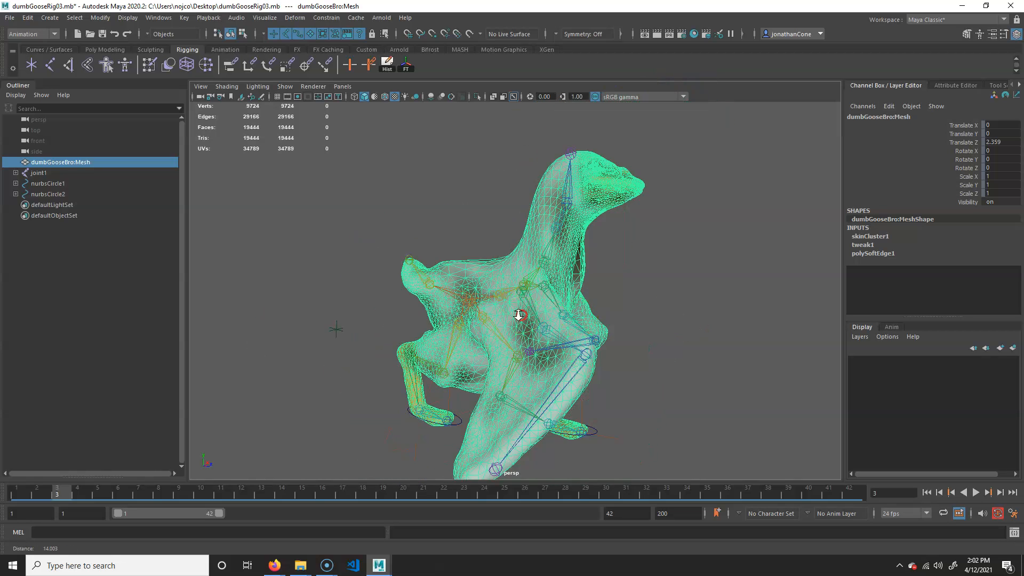
pyautogui.keyDown('alt'); pyautogui.moveTo(635, 321); pyautogui.dragTo(554, 323); pyautogui.keyUp('alt')
pyautogui.keyDown('alt'); pyautogui.moveTo(554, 324); pyautogui.dragTo(566, 323, button='right'); pyautogui.keyUp('alt')
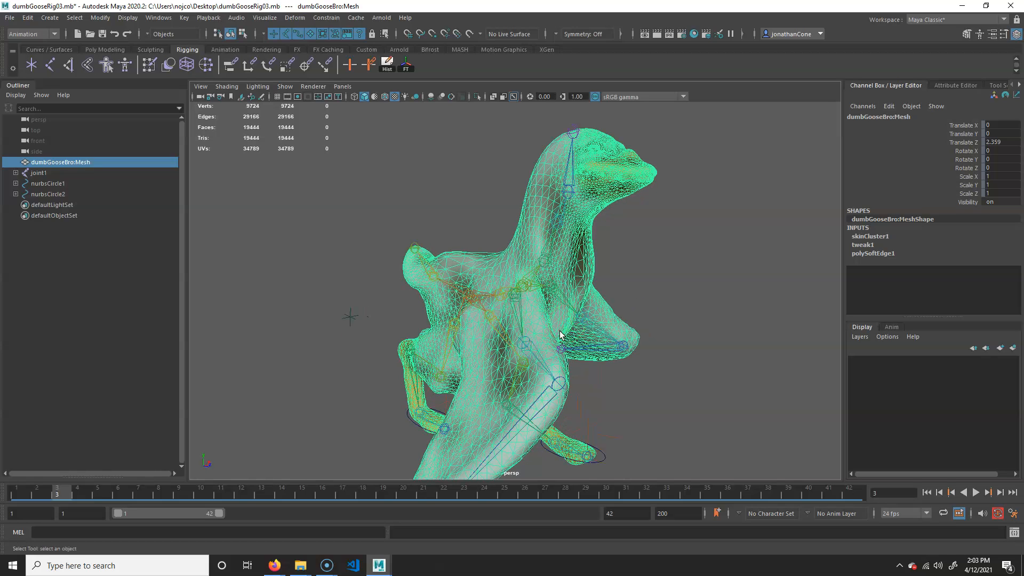
pyautogui.moveTo(69, 494); pyautogui.dragTo(300, 485)
pyautogui.keyDown('alt'); pyautogui.moveTo(603, 421); pyautogui.dragTo(507, 415, button='right'); pyautogui.keyUp('alt')
pyautogui.keyDown('alt'); pyautogui.moveTo(472, 445); pyautogui.dragTo(455, 355, button='middle'); pyautogui.keyUp('alt')
pyautogui.keyDown('alt'); pyautogui.moveTo(455, 354); pyautogui.dragTo(616, 384, button='right'); pyautogui.keyUp('alt')
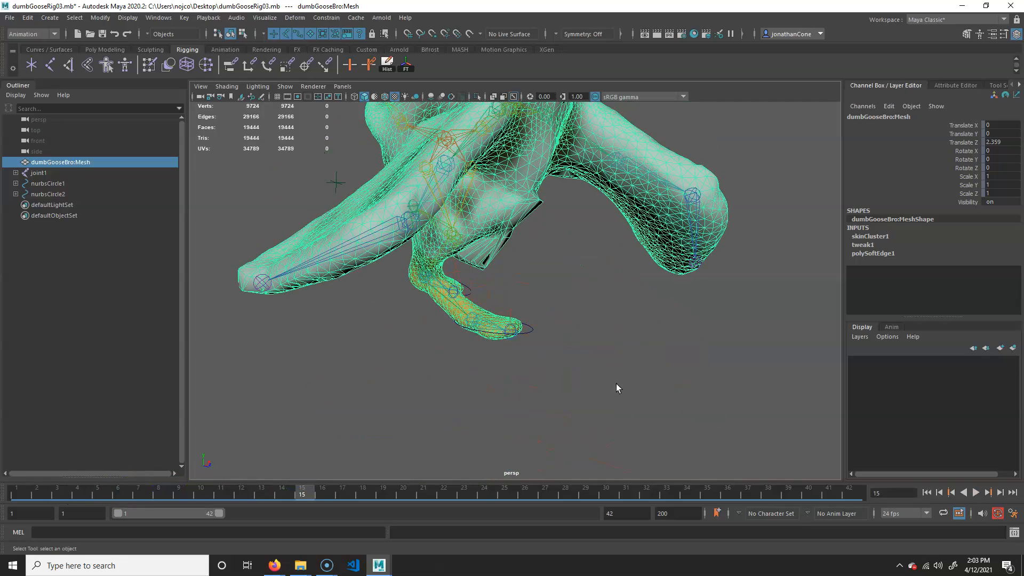
# Select the near leg's IK handle and upper leg joint, and examine the leg chain from several angles.
pyautogui.click(510, 293)
pyautogui.keyDown('alt'); pyautogui.moveTo(536, 327); pyautogui.dragTo(573, 325); pyautogui.keyUp('alt')
pyautogui.keyDown('alt'); pyautogui.moveTo(433, 352); pyautogui.dragTo(530, 432, button='middle'); pyautogui.keyUp('alt')
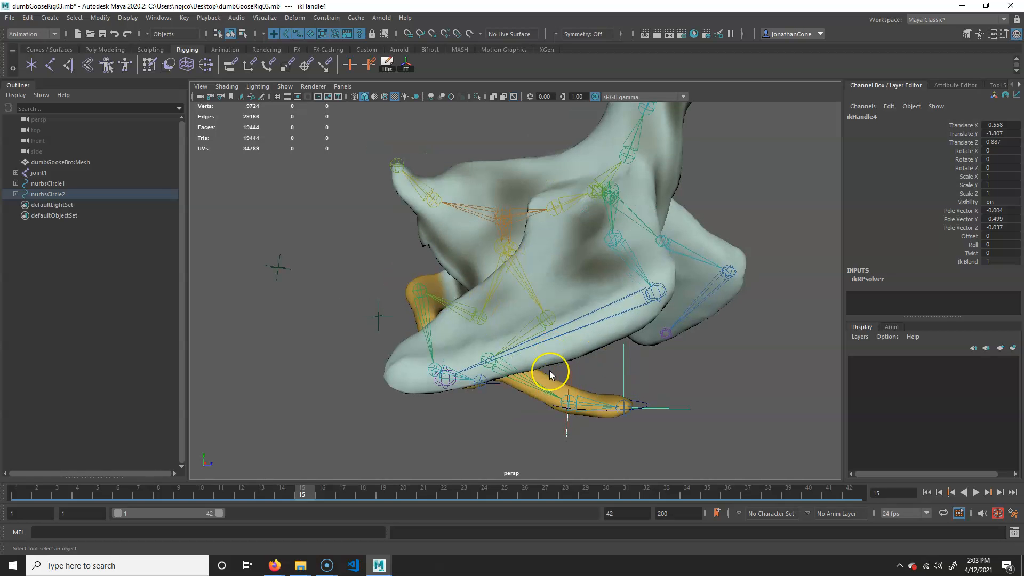
pyautogui.keyDown('alt'); pyautogui.moveTo(550, 370); pyautogui.dragTo(450, 359); pyautogui.keyUp('alt')
pyautogui.click(513, 269)
pyautogui.click(532, 292)
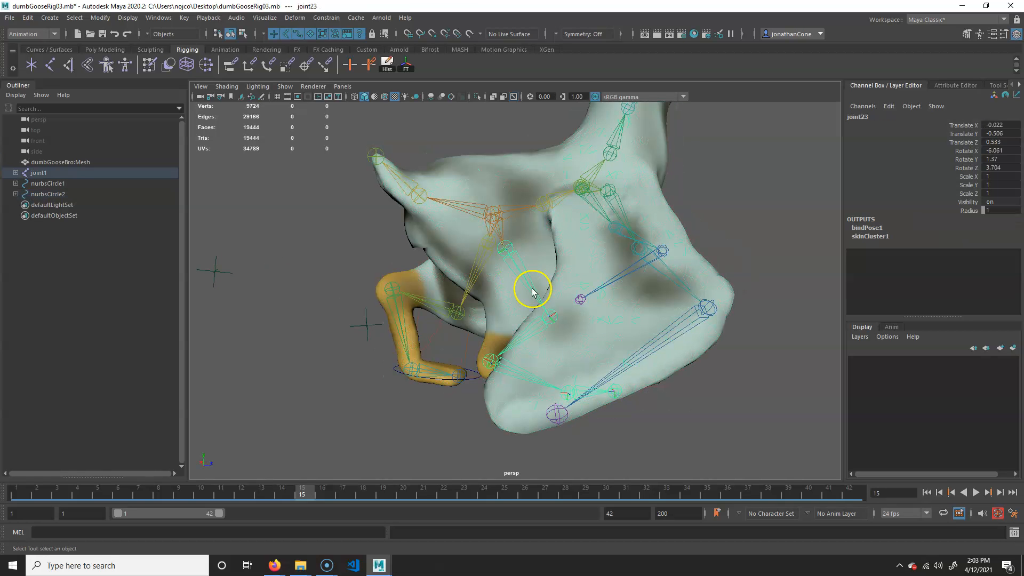
pyautogui.keyDown('alt'); pyautogui.moveTo(551, 384); pyautogui.dragTo(501, 314); pyautogui.keyUp('alt')
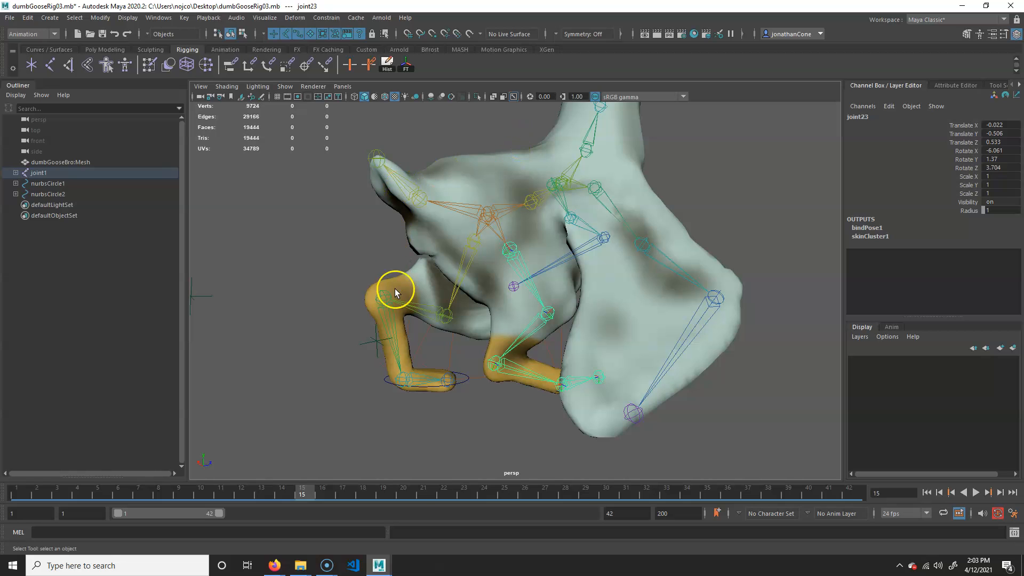
pyautogui.keyDown('alt'); pyautogui.moveTo(635, 312); pyautogui.dragTo(673, 386); pyautogui.keyUp('alt')
pyautogui.scroll(-3, 579, 359)
pyautogui.keyDown('alt'); pyautogui.moveTo(580, 359); pyautogui.dragTo(525, 396); pyautogui.keyUp('alt')
pyautogui.scroll(3, 613, 385)
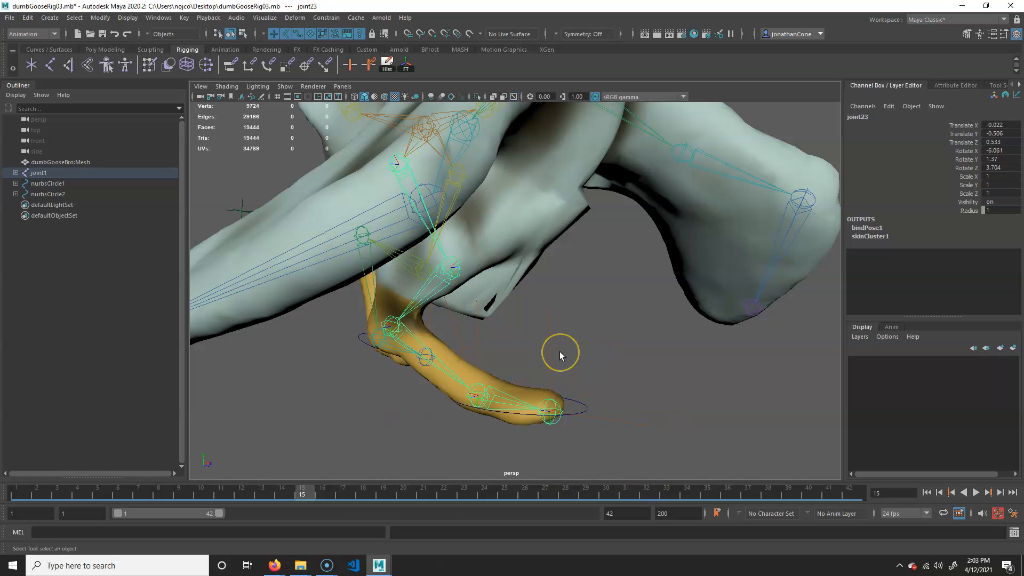
pyautogui.keyDown('alt'); pyautogui.moveTo(560, 356); pyautogui.dragTo(415, 373); pyautogui.keyUp('alt')
pyautogui.keyDown('alt'); pyautogui.moveTo(415, 374); pyautogui.dragTo(566, 368, button='right'); pyautogui.keyUp('alt')
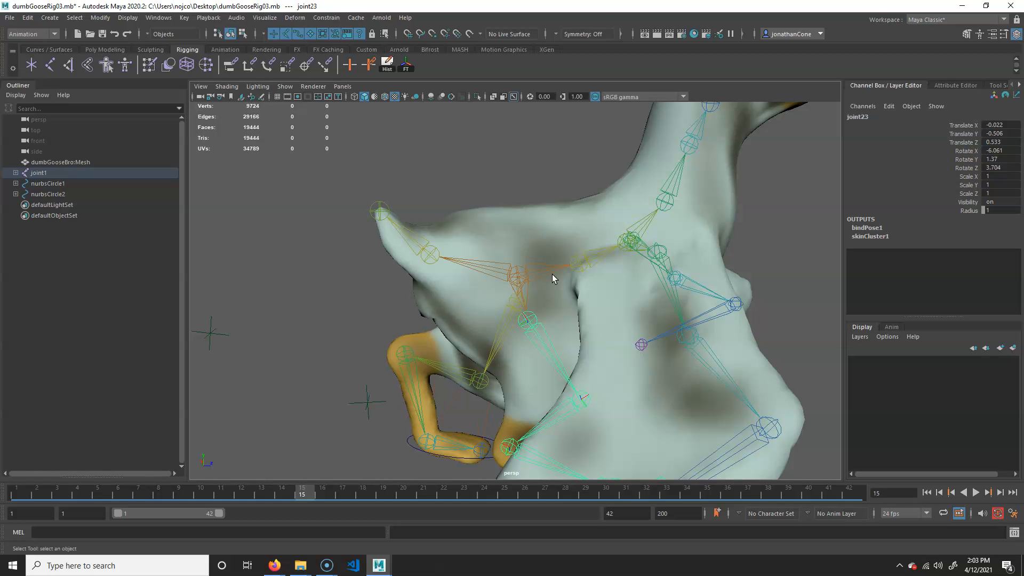
# Inspect the channels of the root joint joint1 and the foot control nurbsCircle1 for keyframes.
pyautogui.click(514, 278)
pyautogui.click(521, 273)
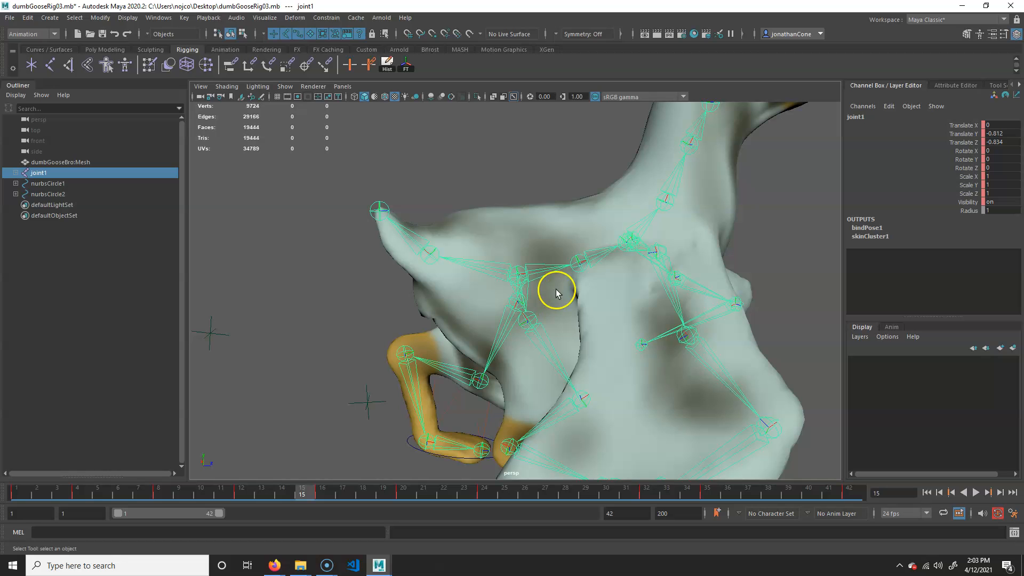
pyautogui.click(320, 303)
pyautogui.keyDown('alt'); pyautogui.moveTo(502, 341); pyautogui.dragTo(540, 312, button='right'); pyautogui.keyUp('alt')
pyautogui.click(527, 278)
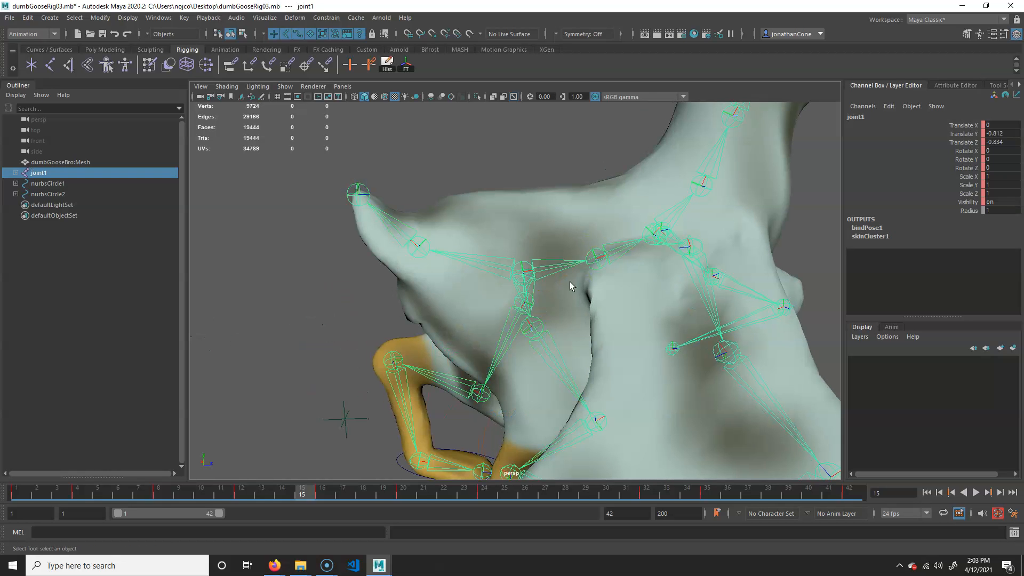
pyautogui.keyDown('alt'); pyautogui.moveTo(571, 282); pyautogui.dragTo(590, 290); pyautogui.keyUp('alt')
pyautogui.keyDown('alt'); pyautogui.moveTo(591, 325); pyautogui.dragTo(528, 398, button='right'); pyautogui.keyUp('alt')
pyautogui.keyDown('alt'); pyautogui.moveTo(451, 463); pyautogui.dragTo(460, 342, button='middle'); pyautogui.keyUp('alt')
pyautogui.keyDown('alt'); pyautogui.moveTo(459, 342); pyautogui.dragTo(512, 322, button='right'); pyautogui.keyUp('alt')
pyautogui.click(499, 308)
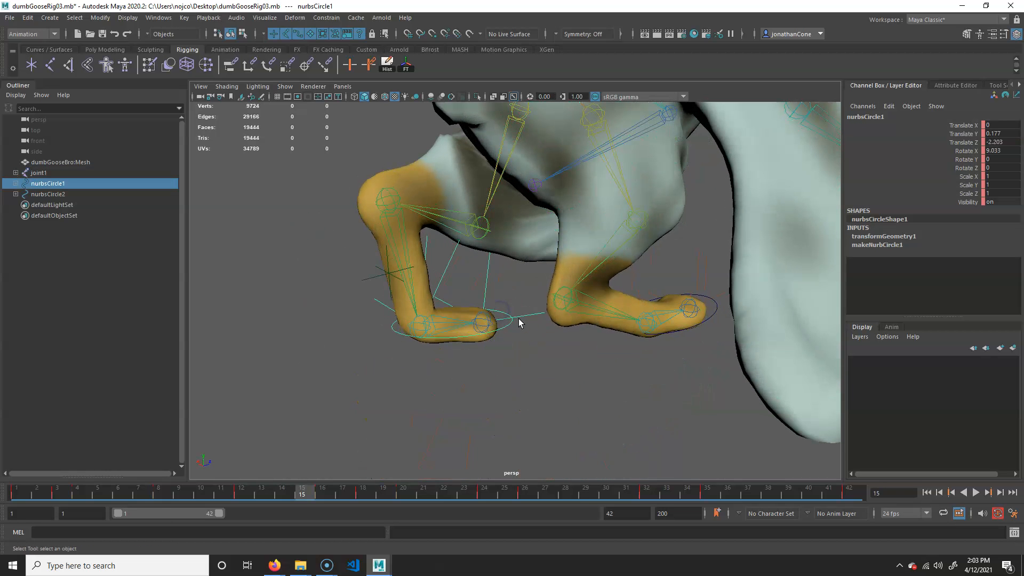
# Inspect the upper joints of both legs, joint23 and joint9, for keyframes on their channels.
pyautogui.keyDown('alt'); pyautogui.moveTo(480, 321); pyautogui.dragTo(551, 309, button='right'); pyautogui.keyUp('alt')
pyautogui.click(551, 256)
pyautogui.click(564, 309)
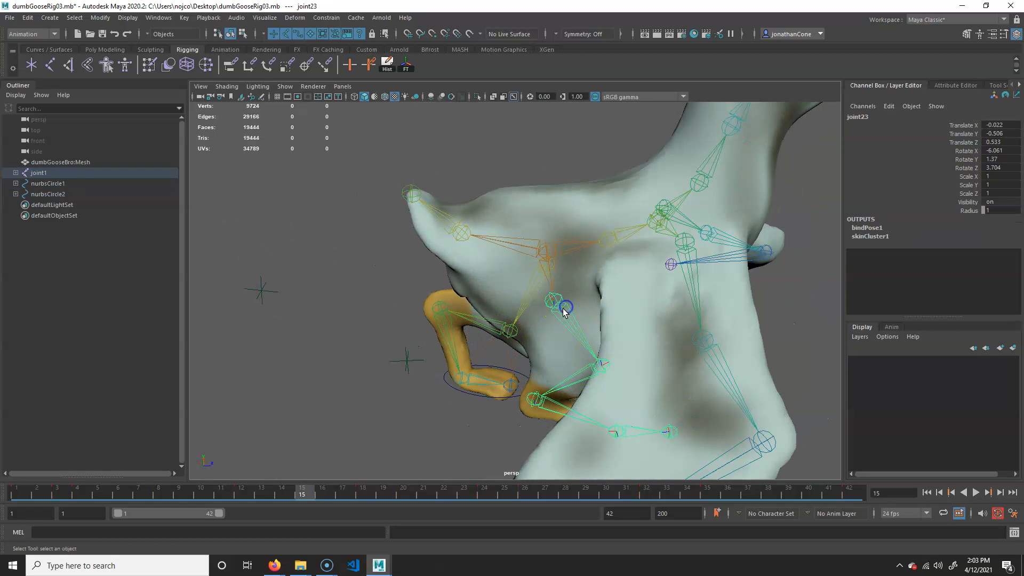
pyautogui.keyDown('alt'); pyautogui.moveTo(539, 407); pyautogui.dragTo(586, 366); pyautogui.keyUp('alt')
pyautogui.click(609, 351)
pyautogui.click(590, 367)
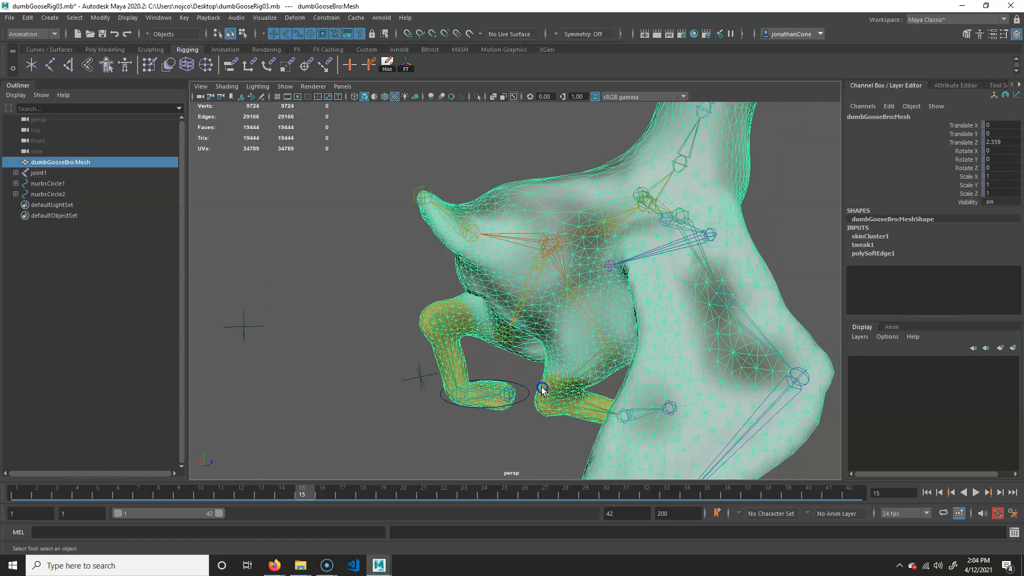
pyautogui.click(439, 324)
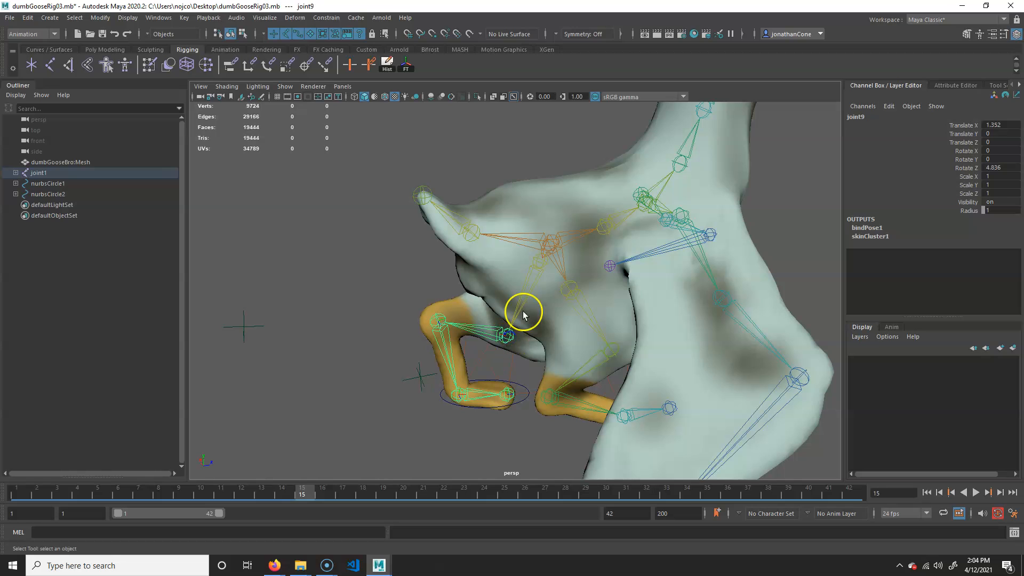
# Select the foot control nurbsCircle1 and scrub the timeline back to frame 1 to review how it drives the leg.
pyautogui.moveTo(232, 489); pyautogui.dragTo(183, 489)
pyautogui.click(517, 407)
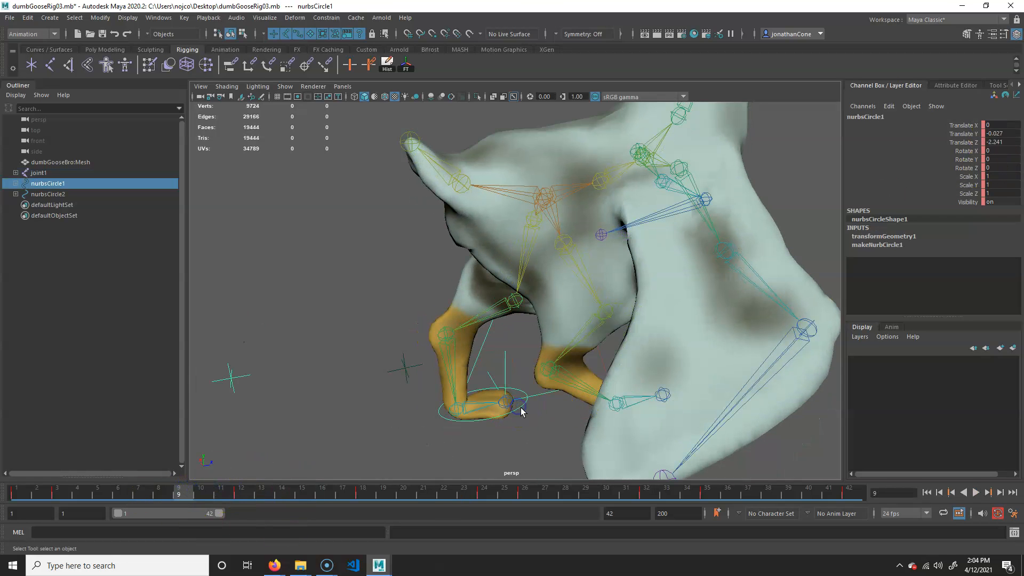
pyautogui.moveTo(86, 490); pyautogui.dragTo(261, 491)
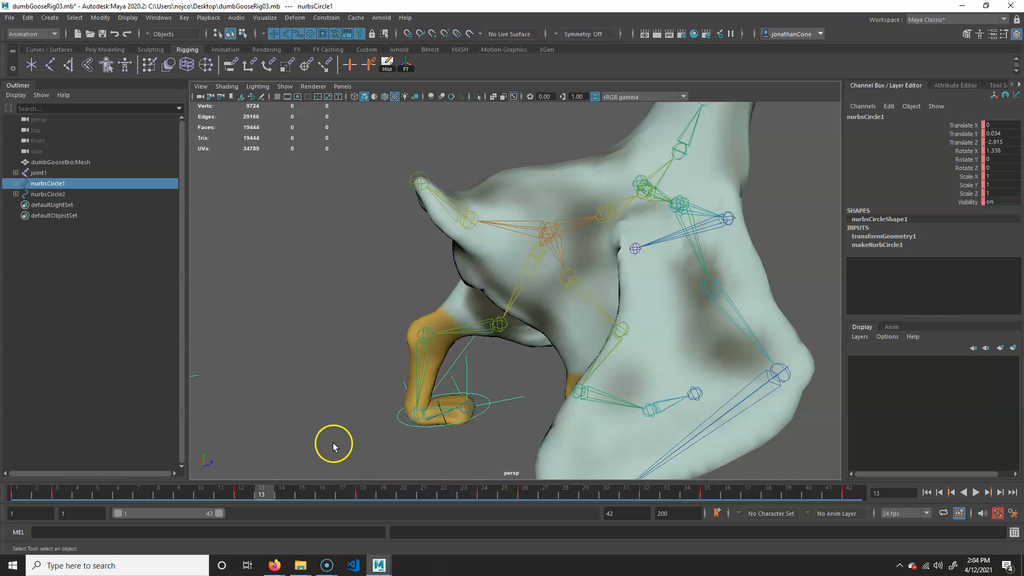
pyautogui.moveTo(254, 494); pyautogui.dragTo(12, 470)
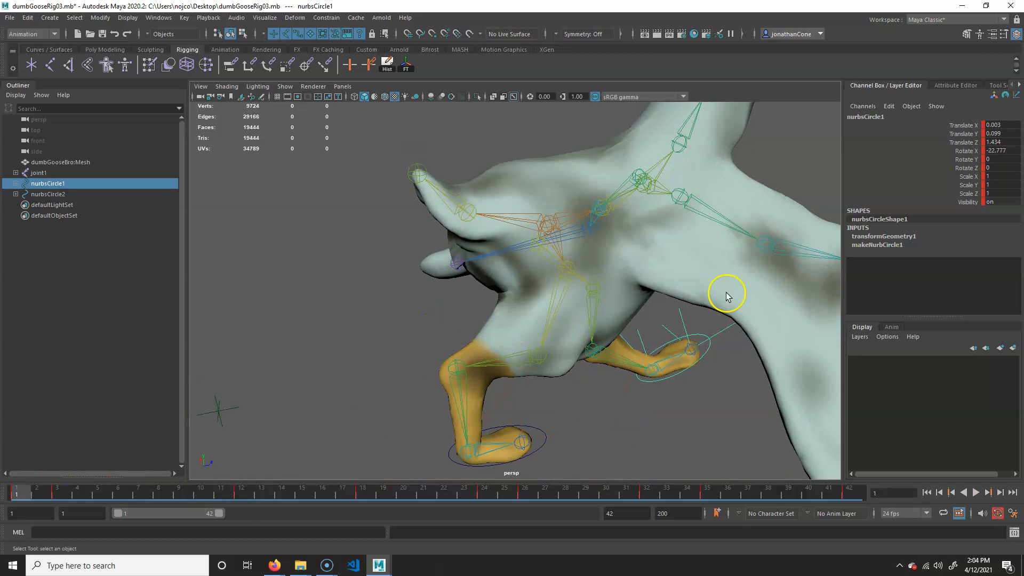
# Select the root joint joint1, open the Bake Simulation options and reset the settings.
pyautogui.click(551, 225)
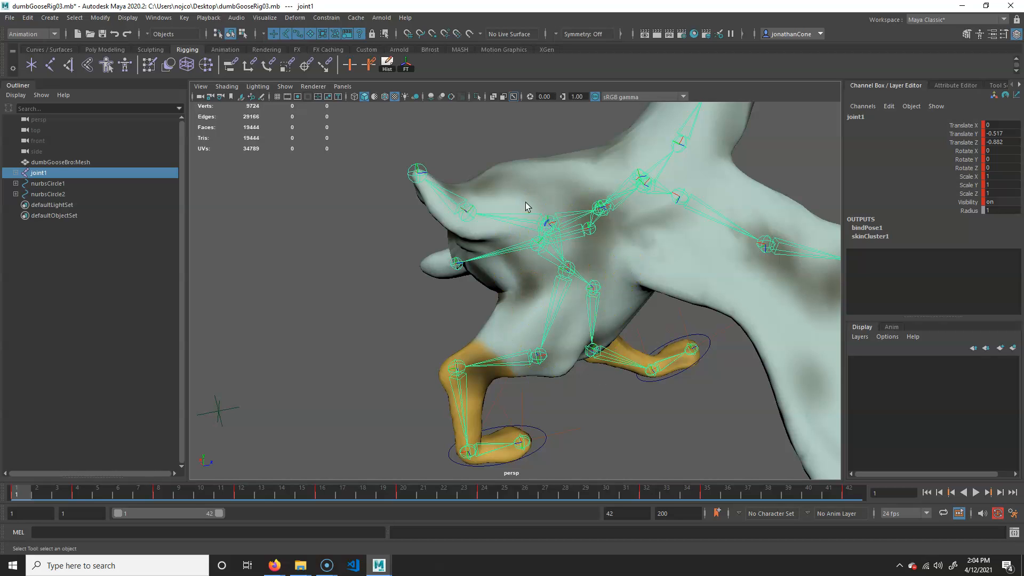
pyautogui.keyDown('alt'); pyautogui.moveTo(567, 231); pyautogui.dragTo(446, 250, button='right'); pyautogui.keyUp('alt')
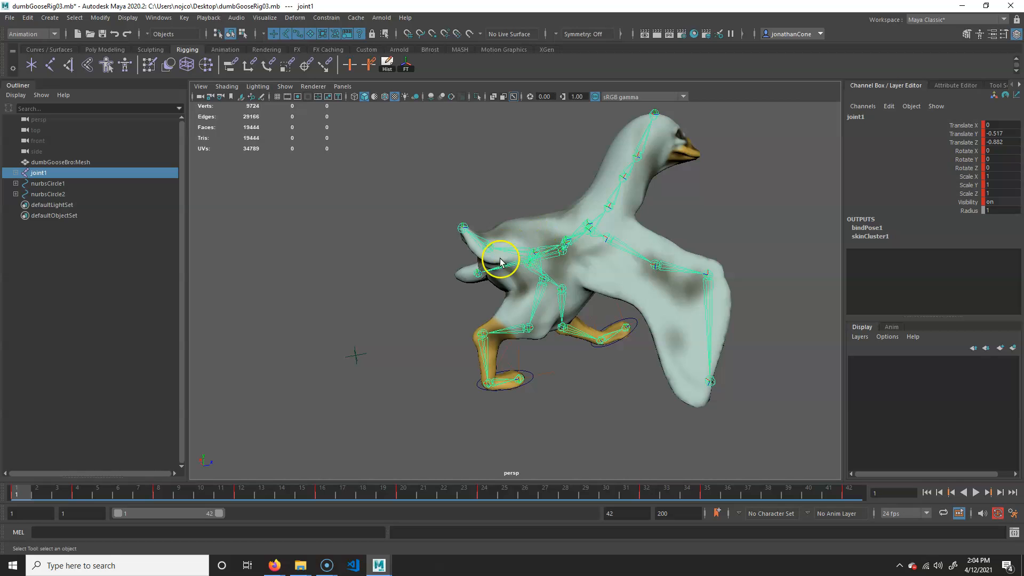
pyautogui.scroll(5, 501, 261)
pyautogui.click(185, 18)
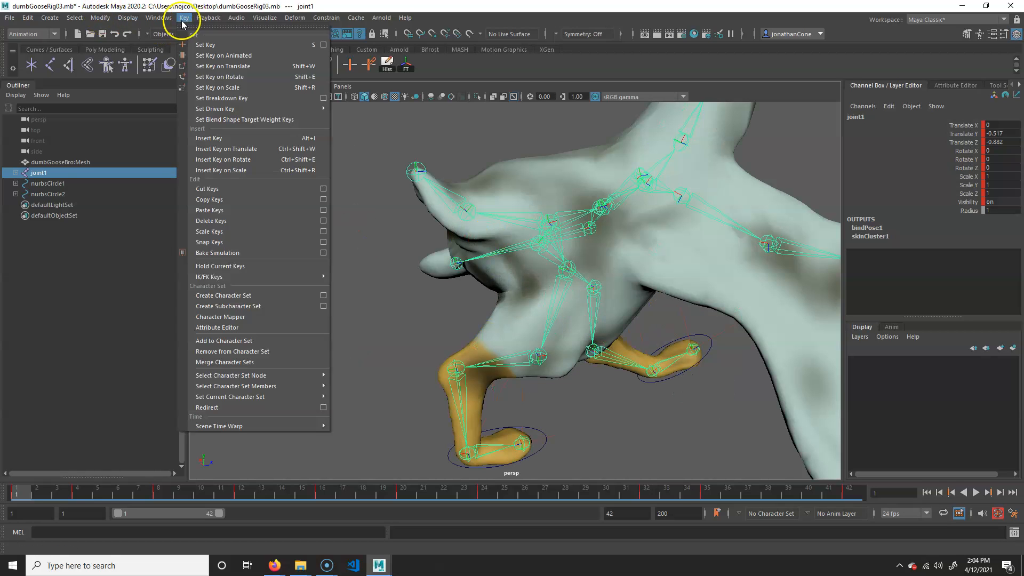
pyautogui.click(324, 252)
pyautogui.click(634, 109)
pyautogui.click(649, 132)
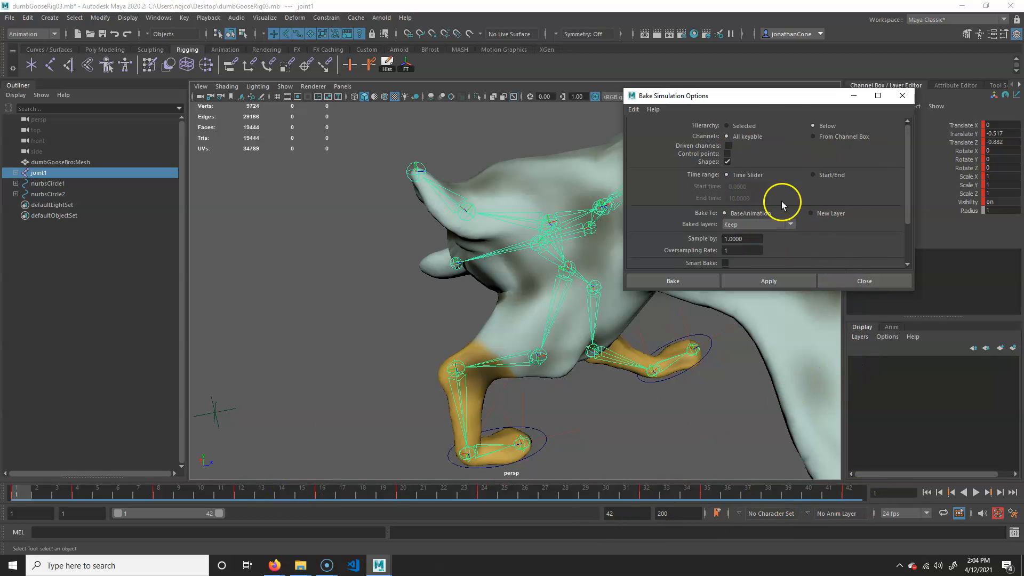
# Bake the simulation for joint1 with Hierarchy set to Below, the Time Slider range and a sample rate of 1.
pyautogui.scroll(-1, 765, 230)
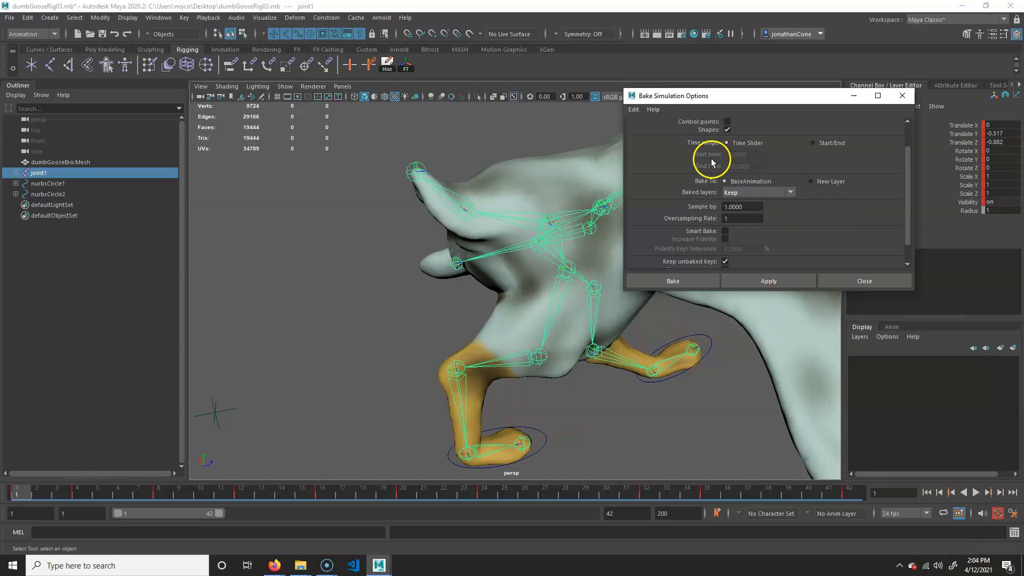
pyautogui.click(747, 211)
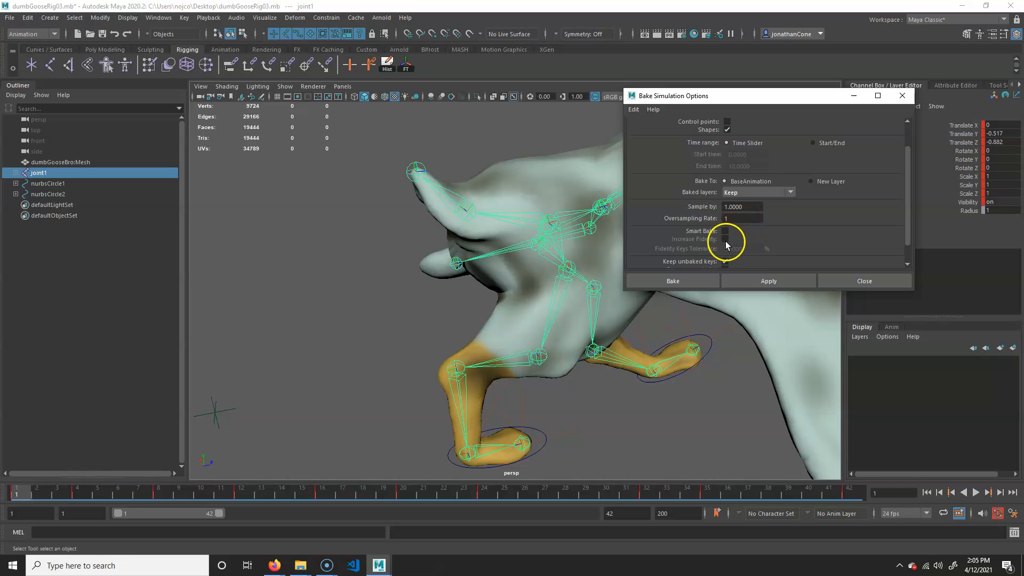
pyautogui.scroll(-1, 743, 249)
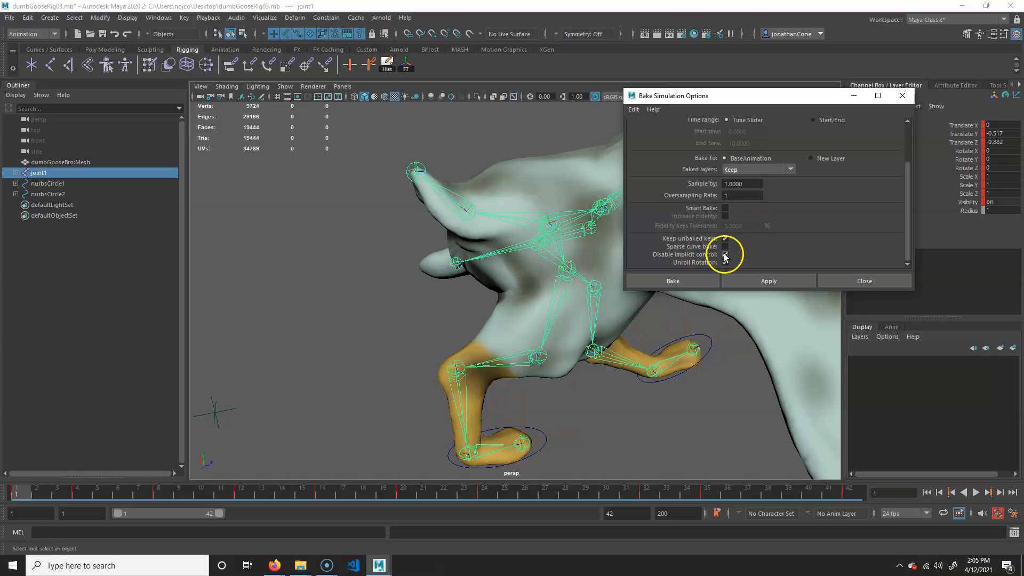
pyautogui.click(696, 284)
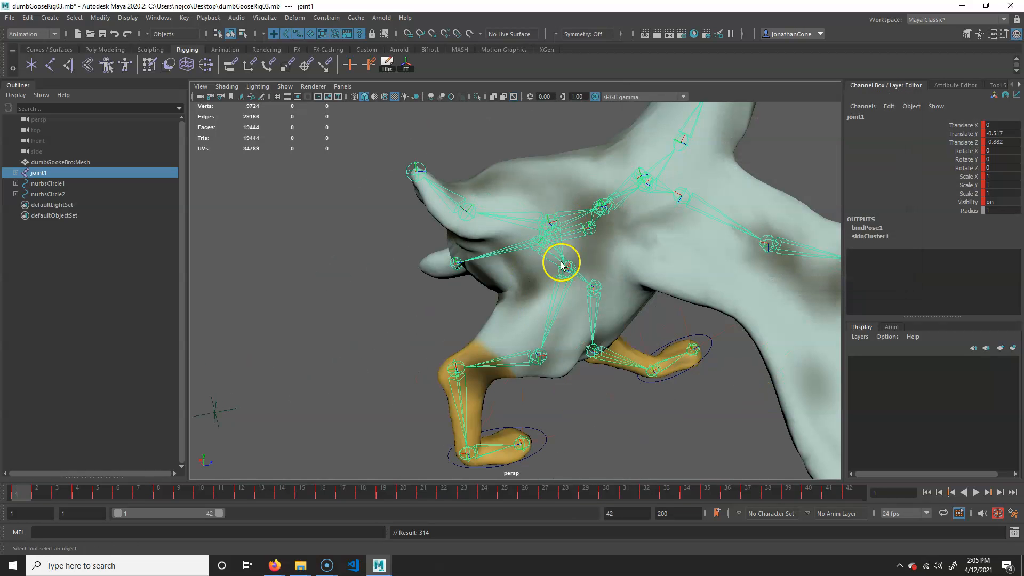
# Scrub through the baked animation to frame 17 and check the upper leg joint joint23 for keys.
pyautogui.moveTo(339, 489); pyautogui.dragTo(628, 508)
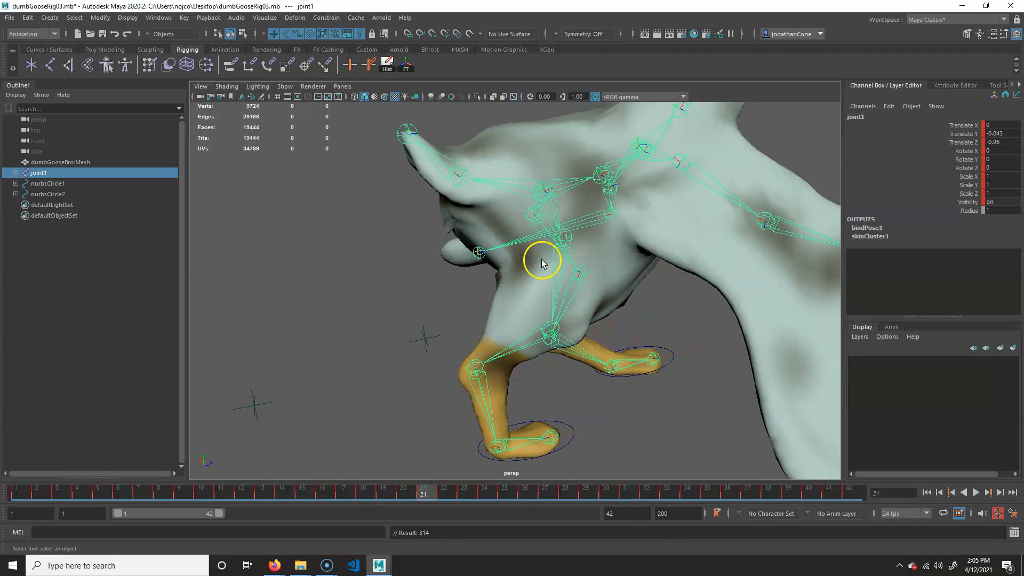
pyautogui.click(558, 263)
pyautogui.moveTo(435, 499); pyautogui.dragTo(350, 488)
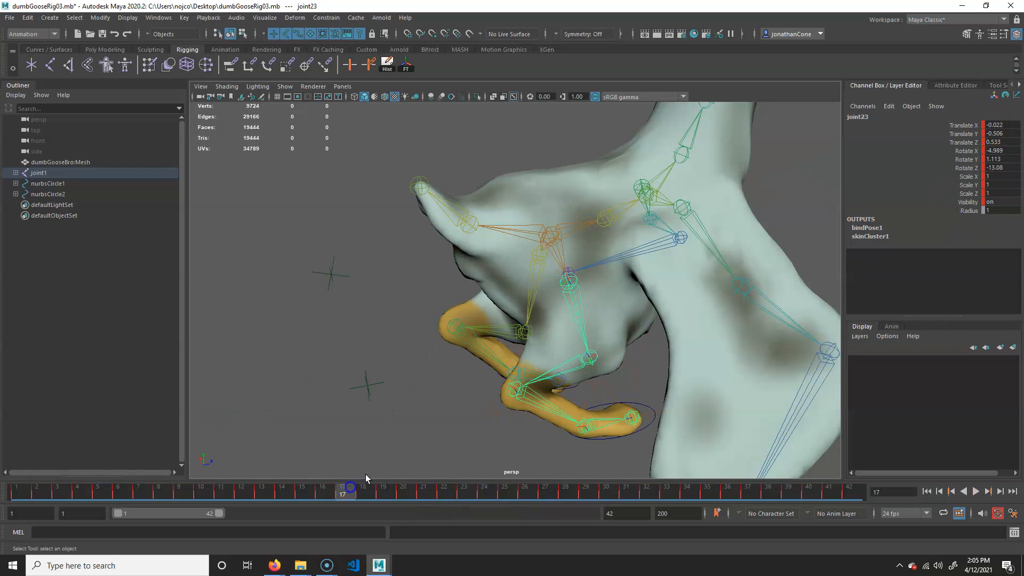
# Try moving the foot control nurbsCircle2 away from the foot at frame 17, and play the animation briefly.
pyautogui.click(626, 431)
pyautogui.press('w')
pyautogui.moveTo(610, 422); pyautogui.dragTo(398, 456)
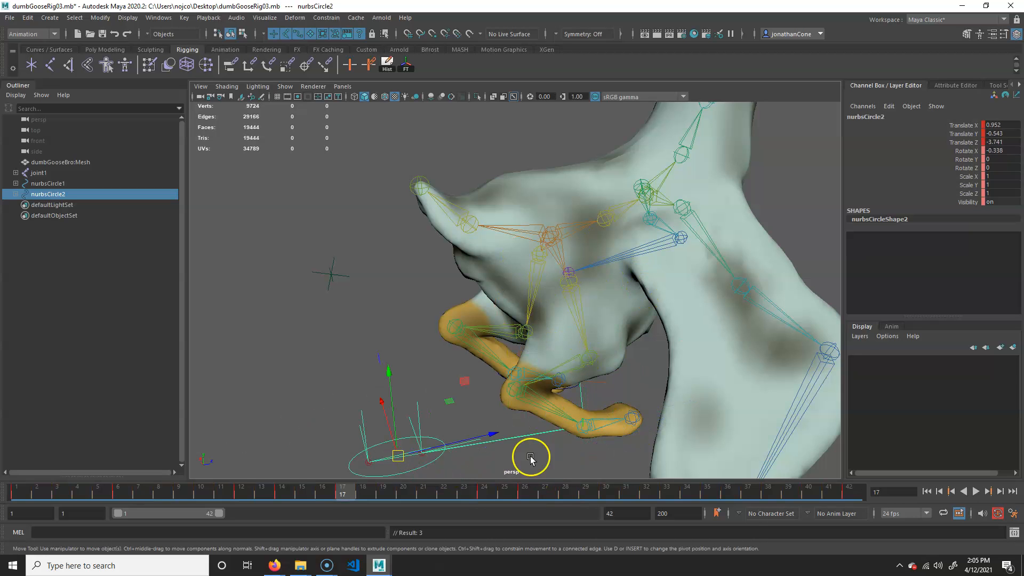
pyautogui.hotkey('alt', 'v')
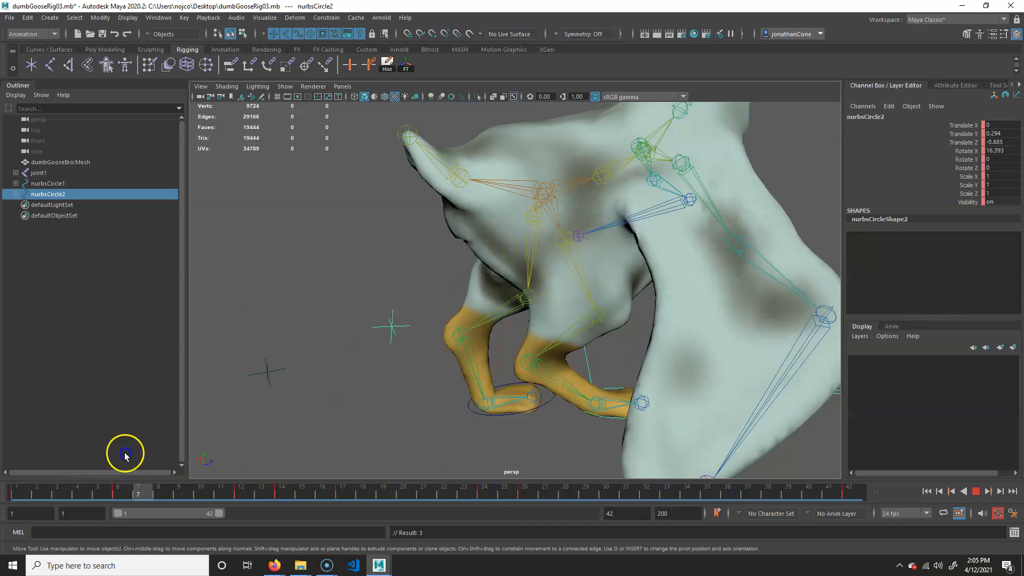
pyautogui.hotkey('alt', 'v')
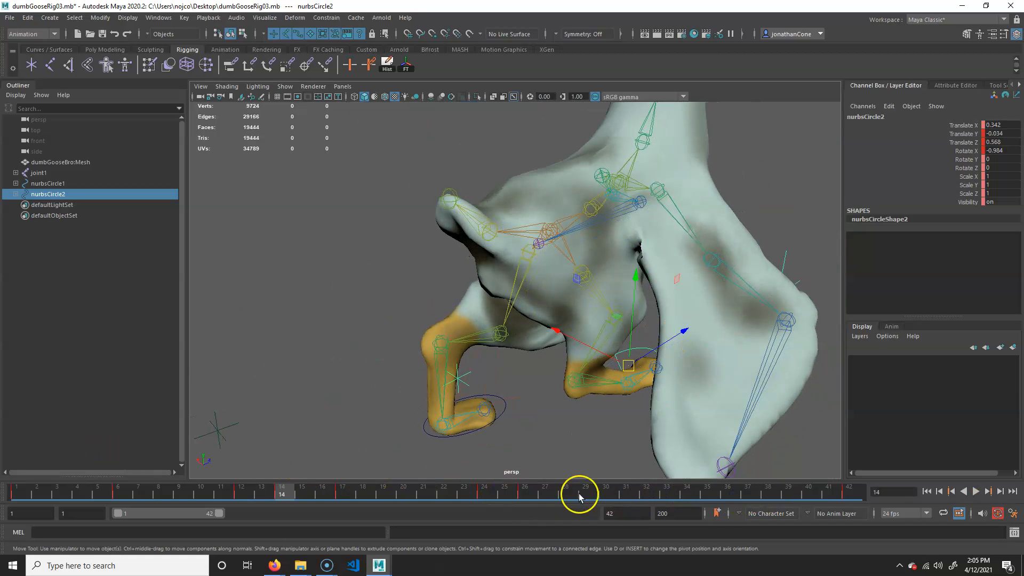
# Delete both foot controls, nurbsCircle1 and nurbsCircle2, and scrub the timeline to check the leg motion.
pyautogui.keyDown('ctrl'); pyautogui.click(61, 183); pyautogui.keyUp('ctrl')
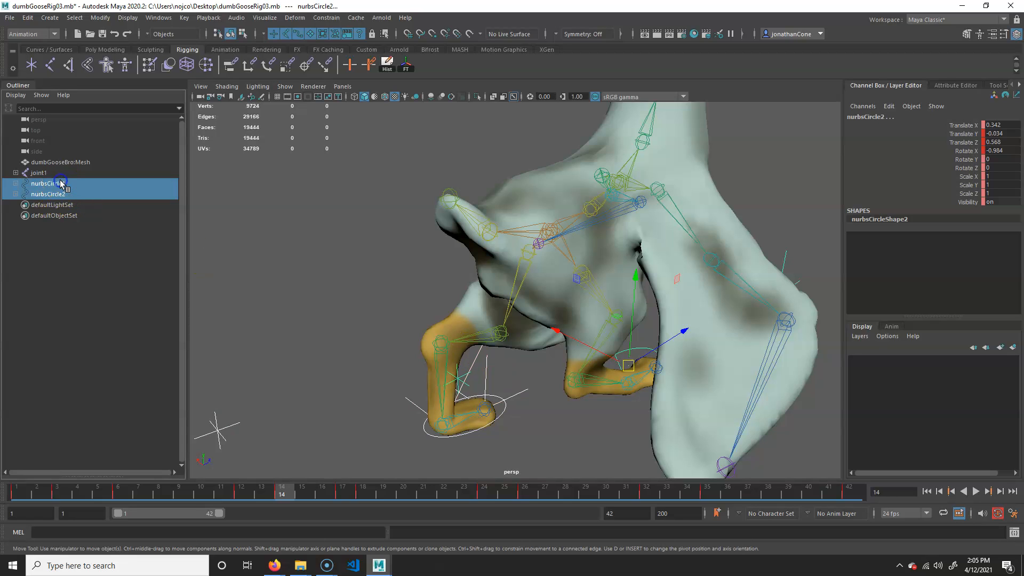
pyautogui.press('Delete')
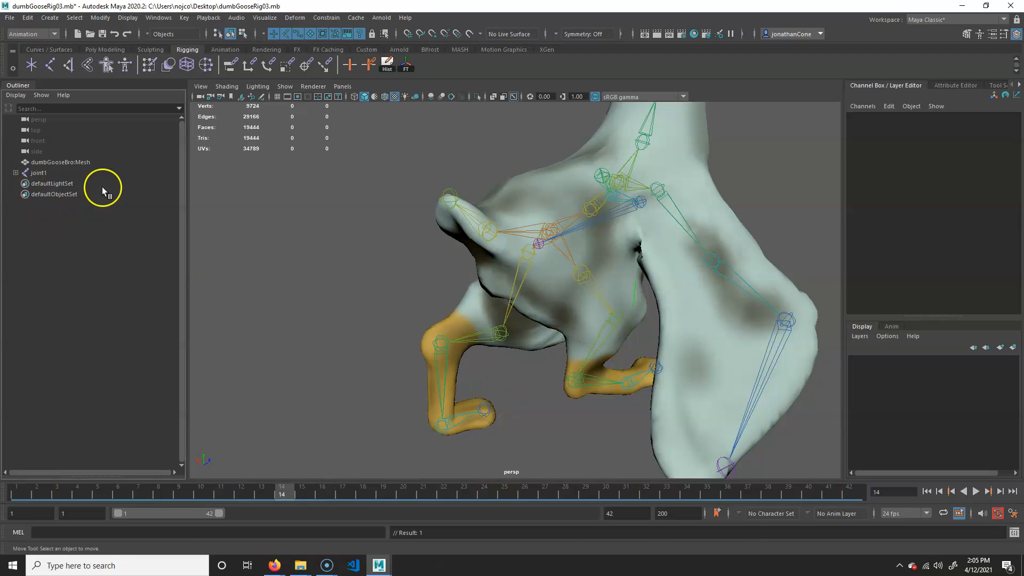
pyautogui.moveTo(196, 495); pyautogui.dragTo(444, 486)
pyautogui.moveTo(458, 432); pyautogui.dragTo(302, 368)
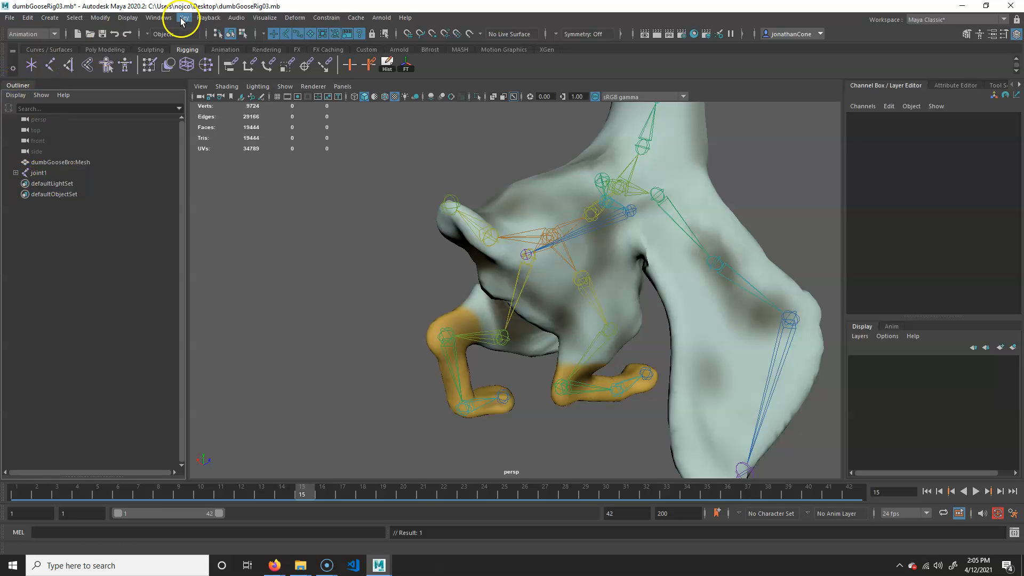
pyautogui.click(159, 18)
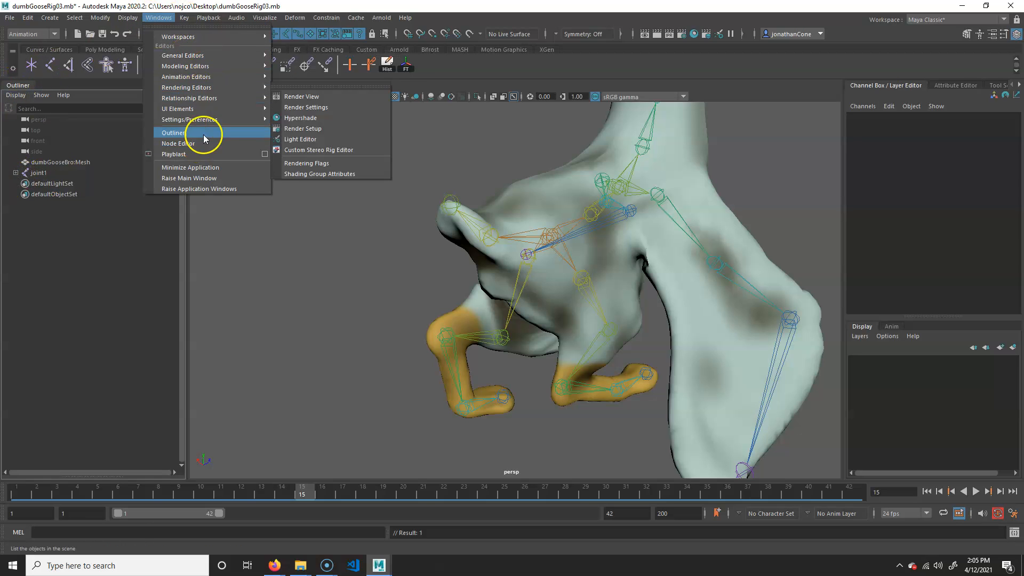
pyautogui.click(77, 187)
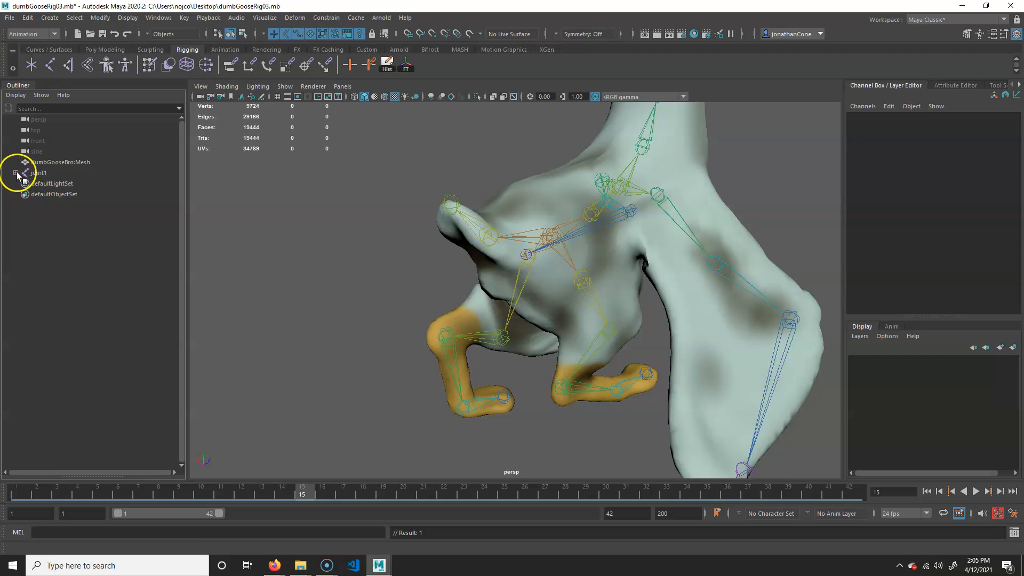
# Examine the remaining goose mesh and the joint1 hierarchy, expanding and collapsing joint1 and selecting each object in turn.
pyautogui.click(35, 162)
pyautogui.click(17, 174)
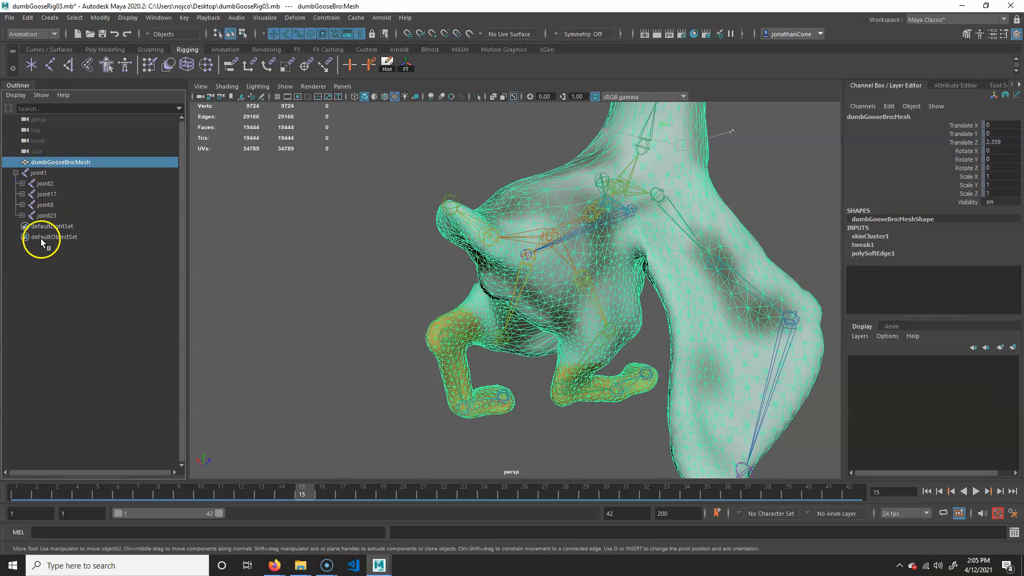
pyautogui.click(15, 172)
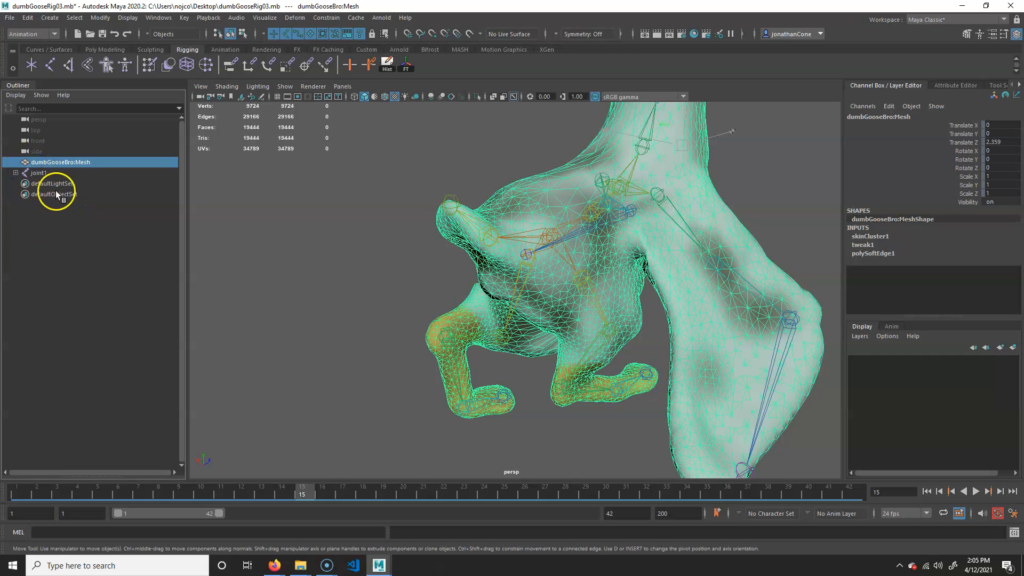
pyautogui.click(39, 172)
pyautogui.click(48, 162)
pyautogui.click(42, 172)
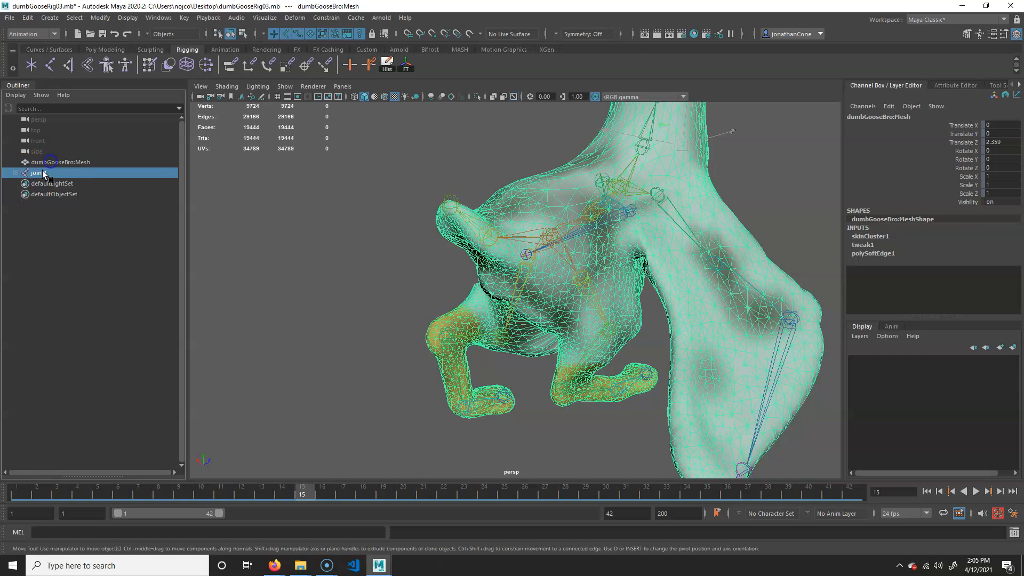
pyautogui.click(56, 160)
pyautogui.click(49, 174)
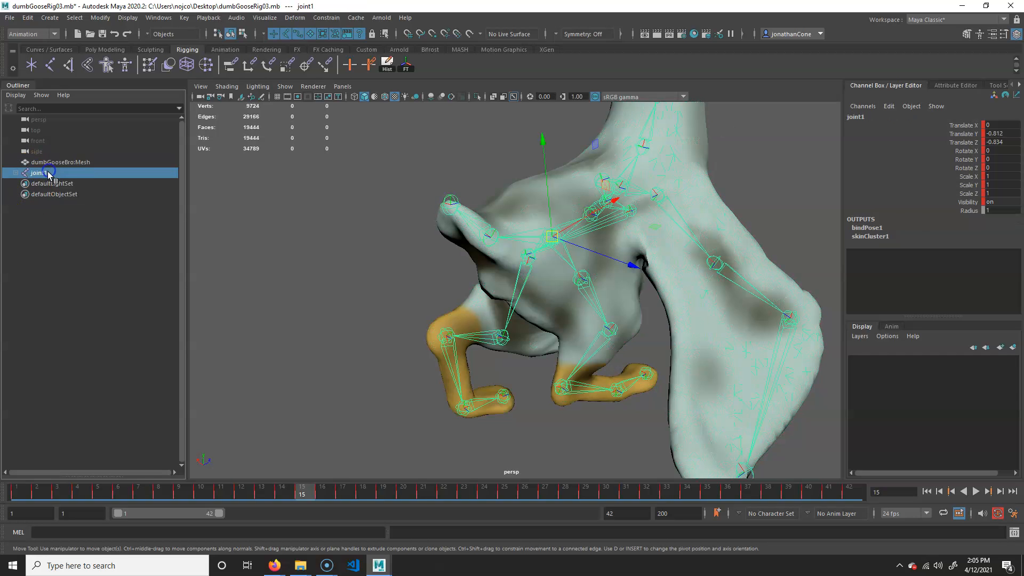
# Return the animation to frame 1 and inspect the whole goose mesh together with its skeleton.
pyautogui.scroll(-5, 663, 298)
pyautogui.keyDown('alt'); pyautogui.moveTo(673, 305); pyautogui.dragTo(590, 315); pyautogui.keyUp('alt')
pyautogui.moveTo(297, 492); pyautogui.dragTo(17, 492)
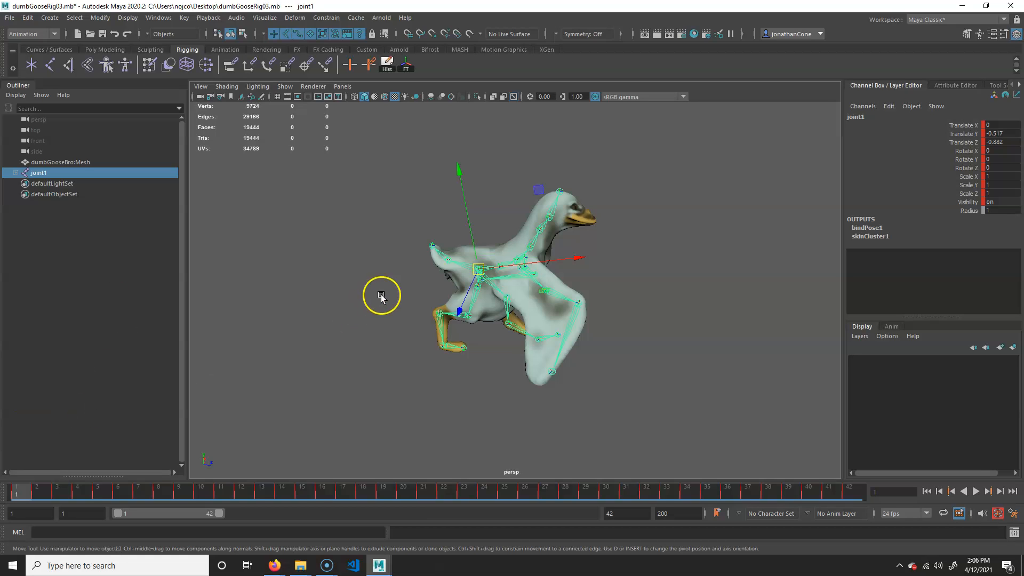
pyautogui.click(508, 255)
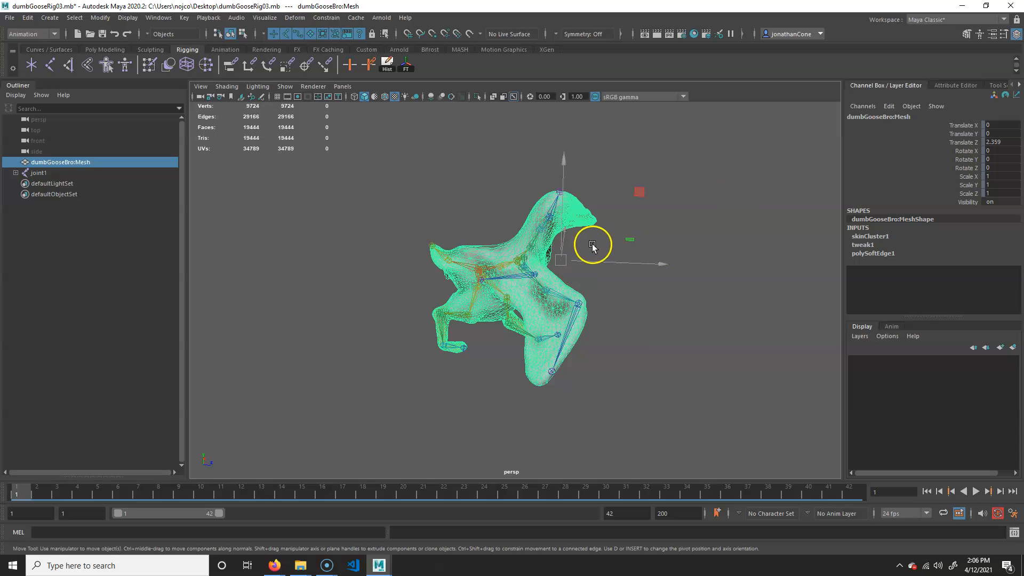
pyautogui.scroll(6, 560, 297)
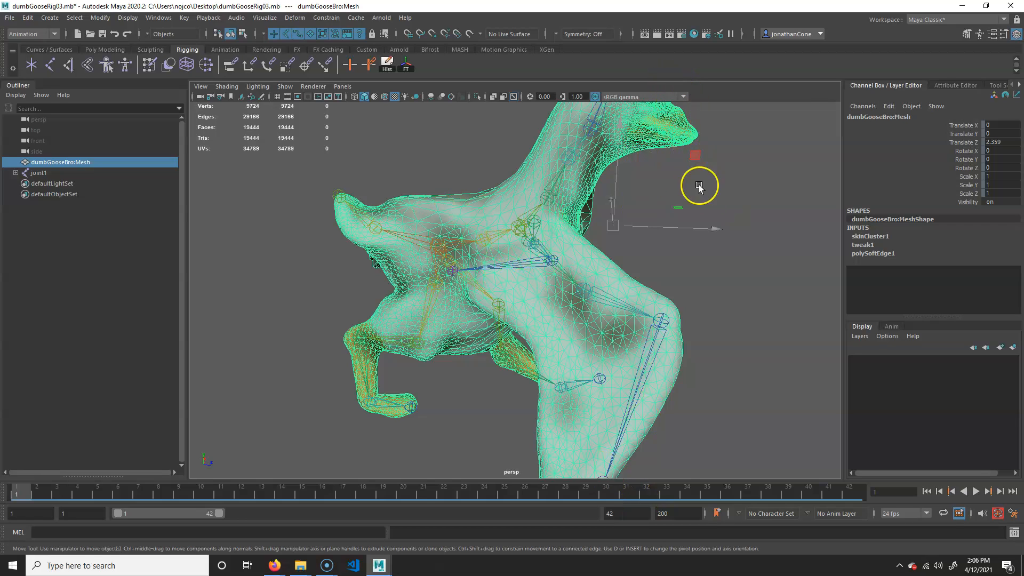
pyautogui.scroll(-3, 653, 187)
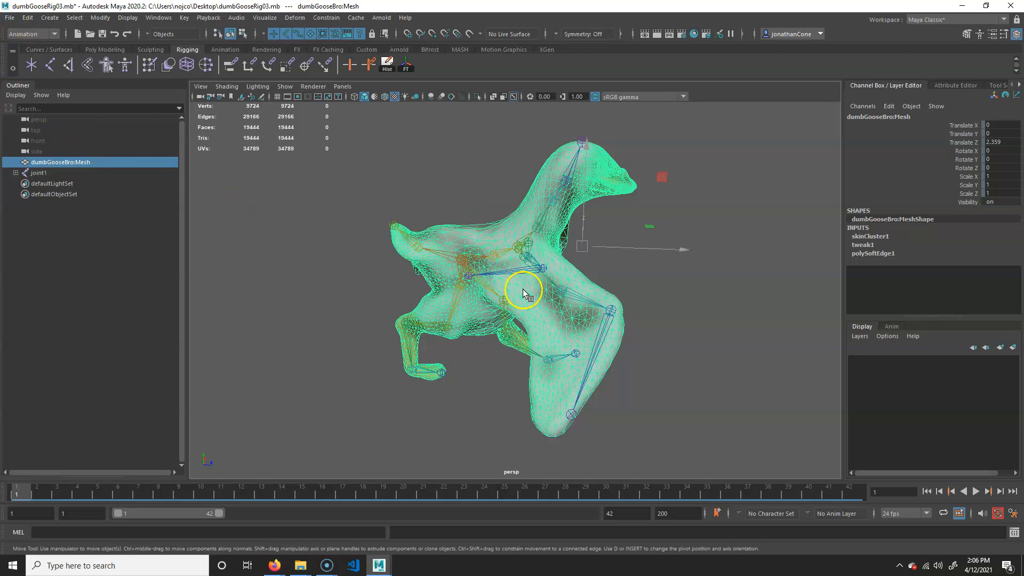
# Clear the selection and save the scene under its existing name dumbGooseRig03.mb.
pyautogui.click(387, 217)
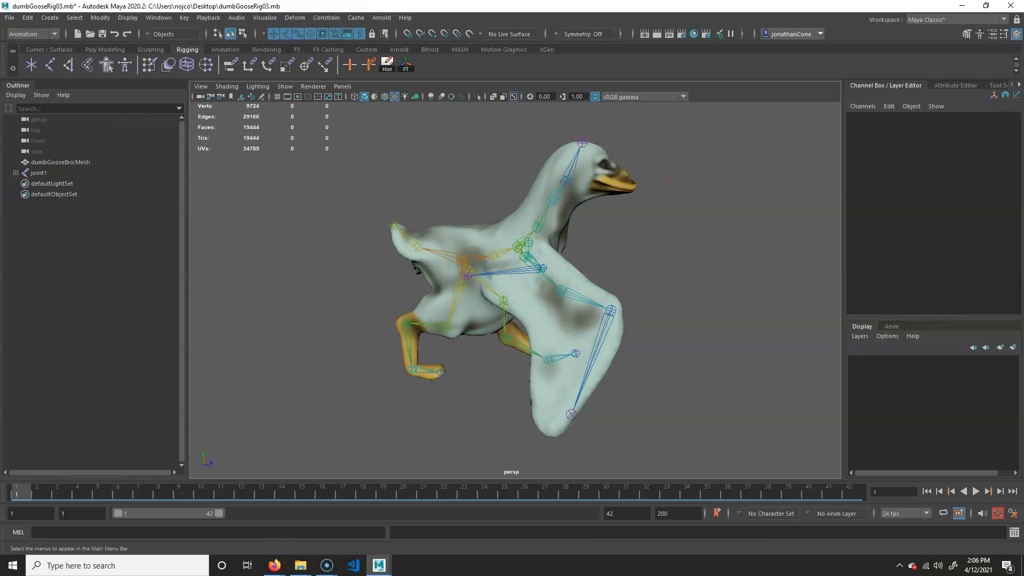
pyautogui.click(10, 18)
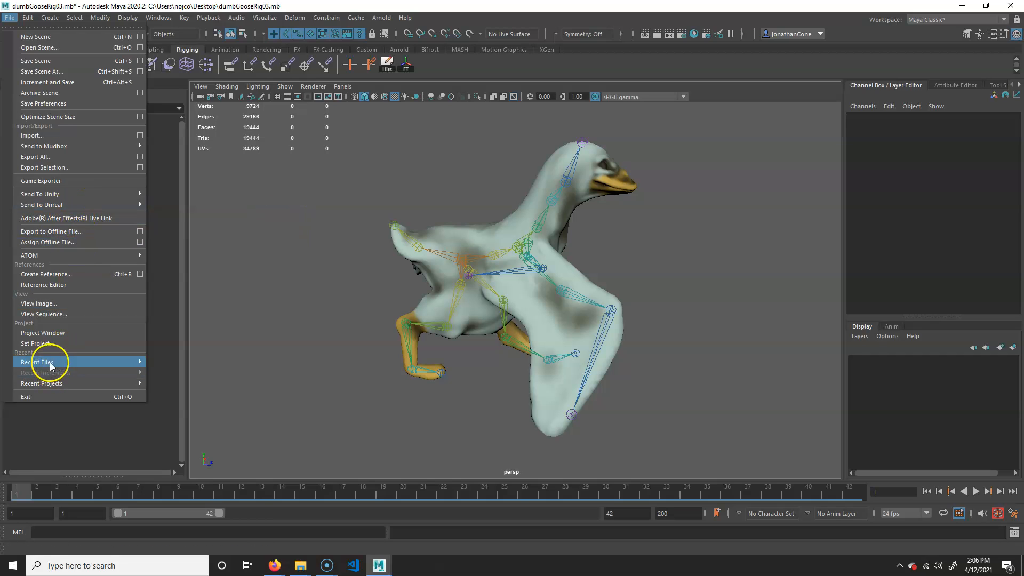
pyautogui.click(59, 62)
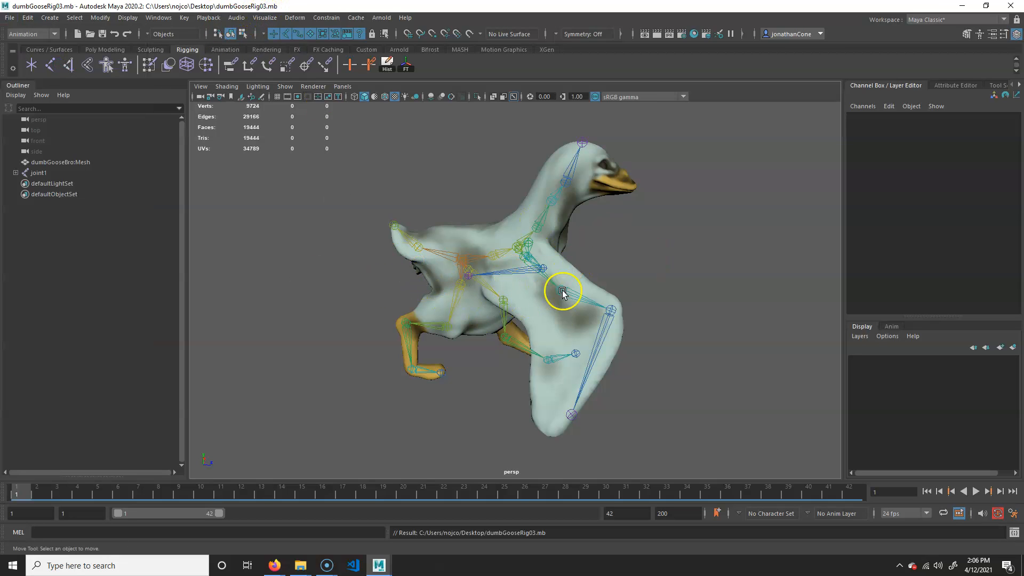
# Launch Unity Hub and open the firstPersonGameForTut project stored in Desktop\firstPersonGameForTut.
pyautogui.click(22, 498)
pyautogui.moveTo(22, 498); pyautogui.dragTo(11, 411)
pyautogui.click(128, 565)
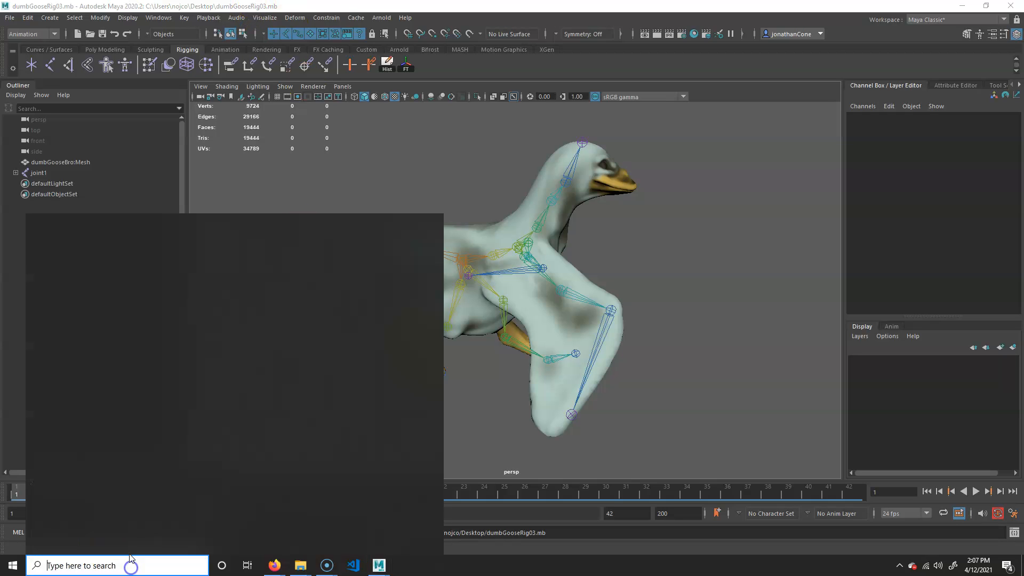
pyautogui.write('unity')
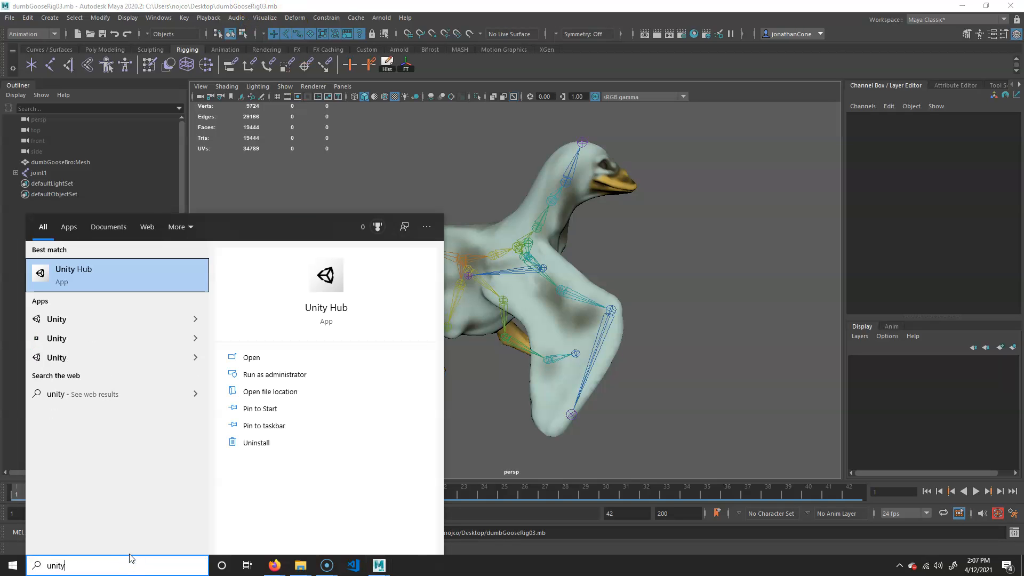
pyautogui.press('Return')
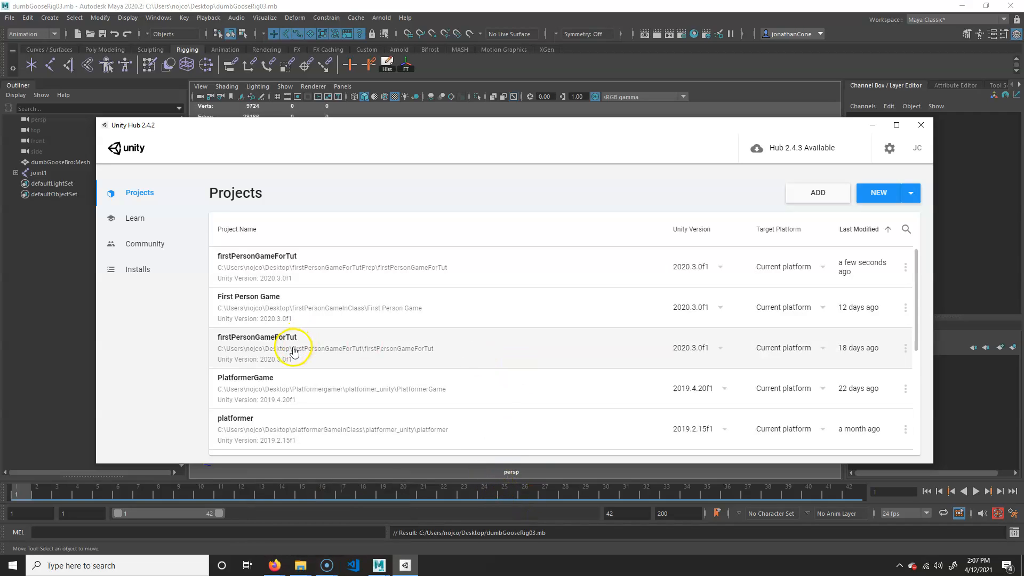
pyautogui.click(293, 351)
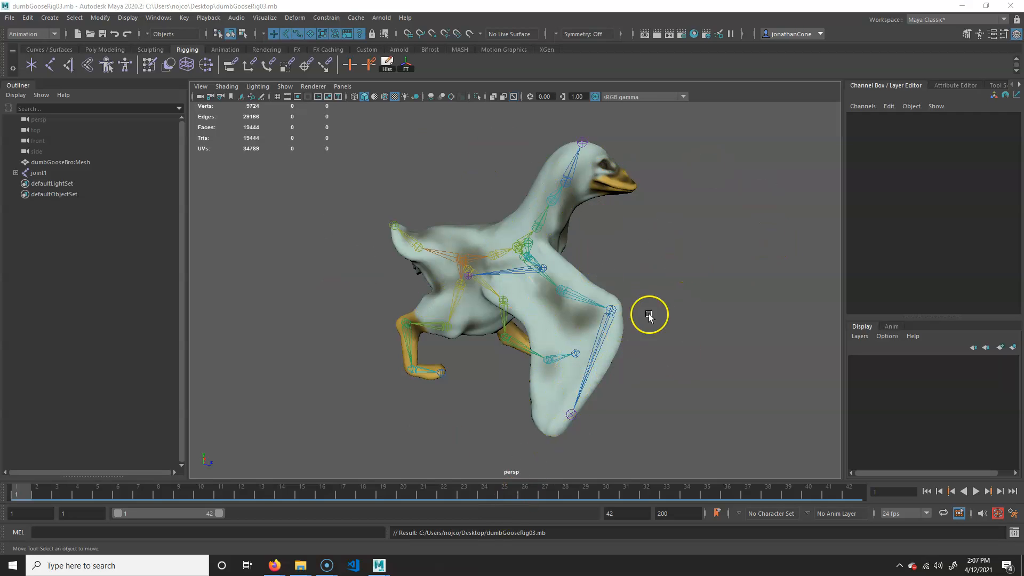
pyautogui.moveTo(329, 561)
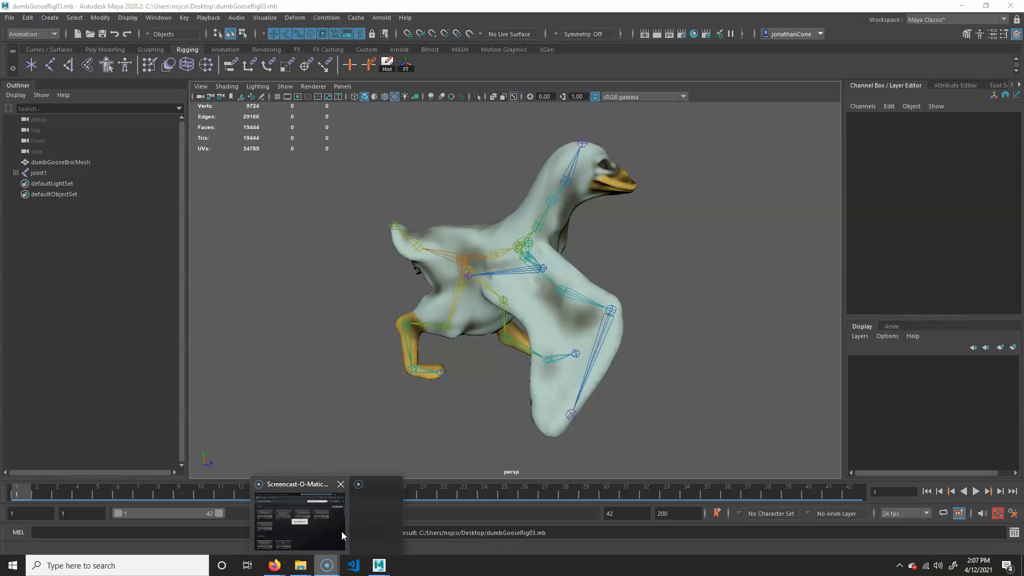
pyautogui.click(342, 535)
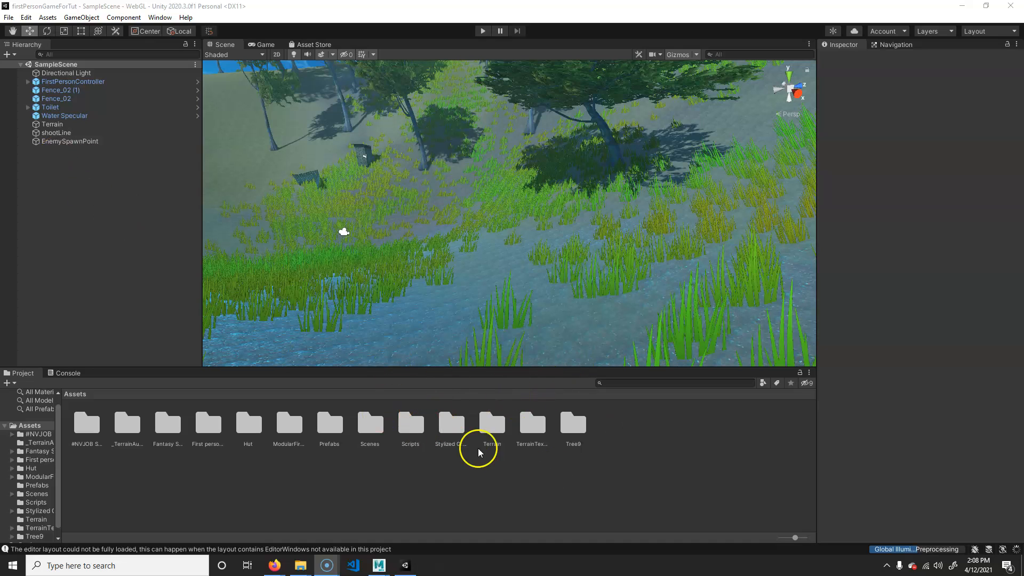
# Create a folder named 3d in the project's Assets and open it.
pyautogui.rightClick(647, 441)
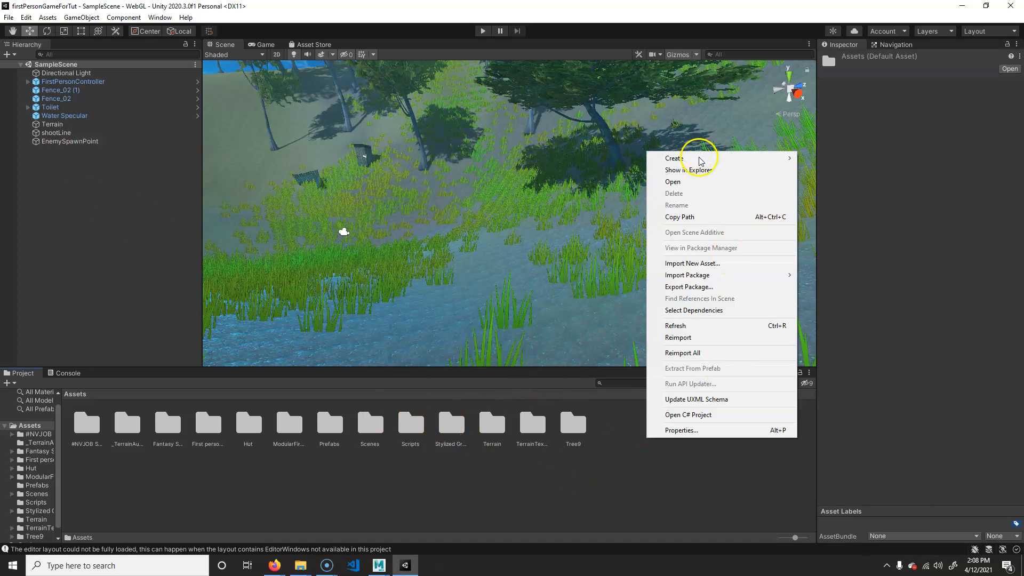
pyautogui.moveTo(700, 160)
pyautogui.click(818, 141)
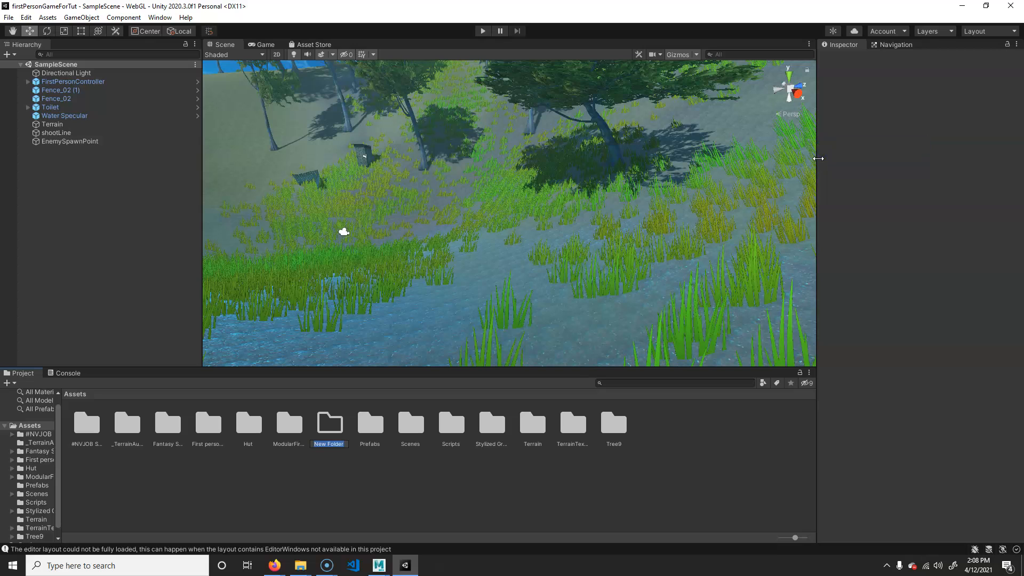
pyautogui.press('Return')
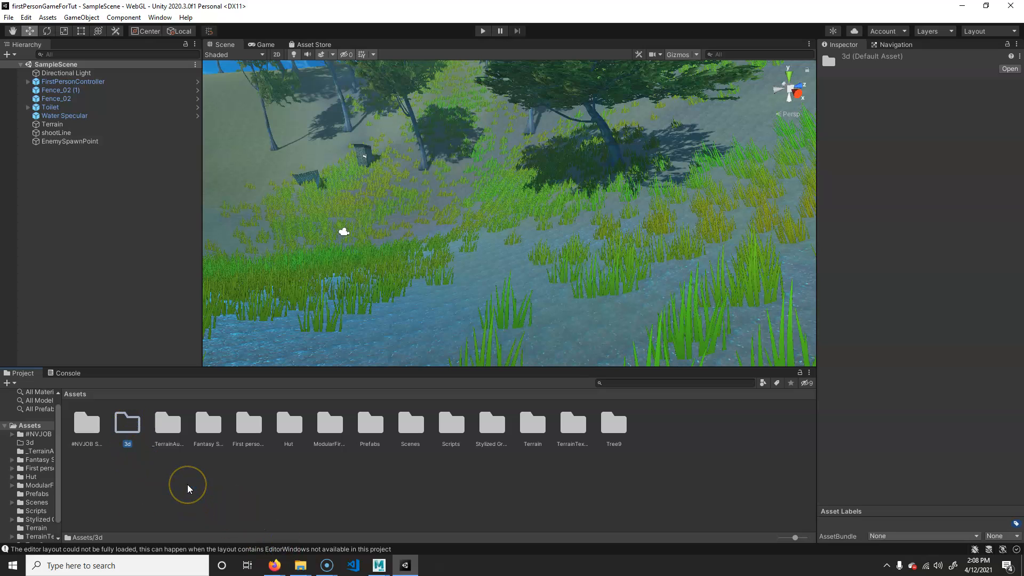
pyautogui.doubleClick(128, 427)
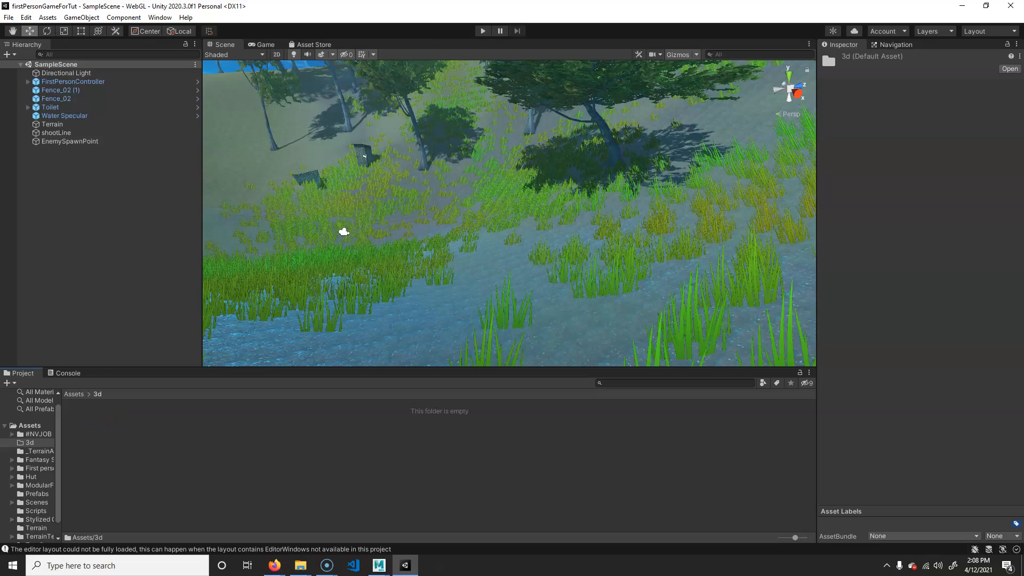
# Reveal the desktop beside the Unity window and import dumbGooseRig03.mb into the 3d folder.
pyautogui.moveTo(421, 7); pyautogui.dragTo(575, 60)
pyautogui.click(969, 7)
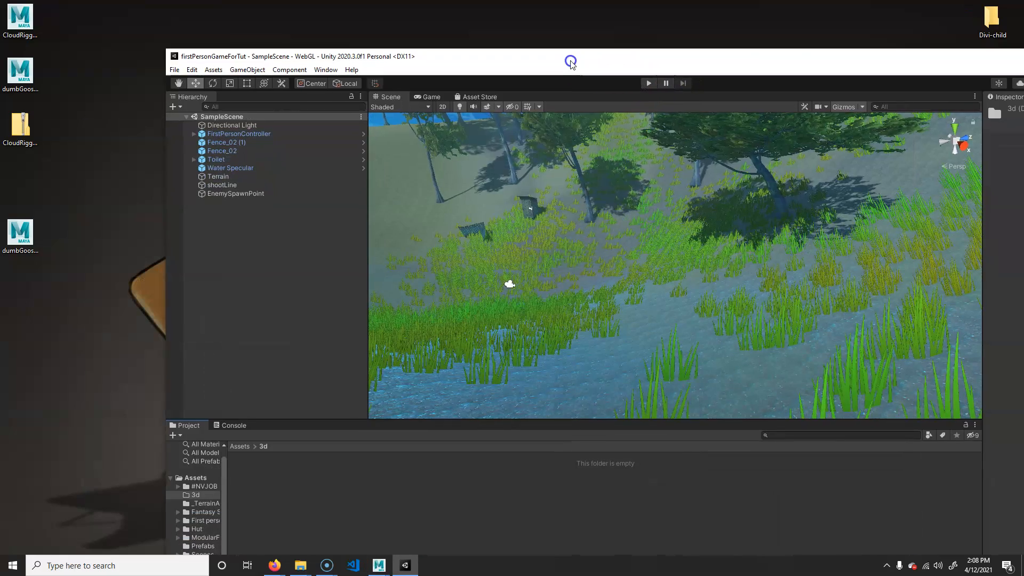
pyautogui.click(42, 251)
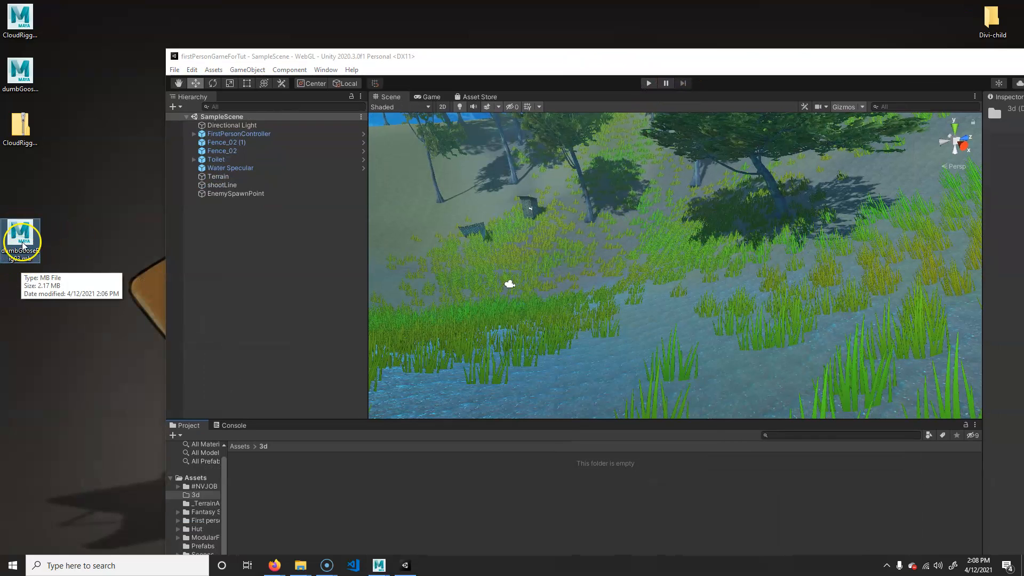
pyautogui.moveTo(23, 228); pyautogui.dragTo(359, 501)
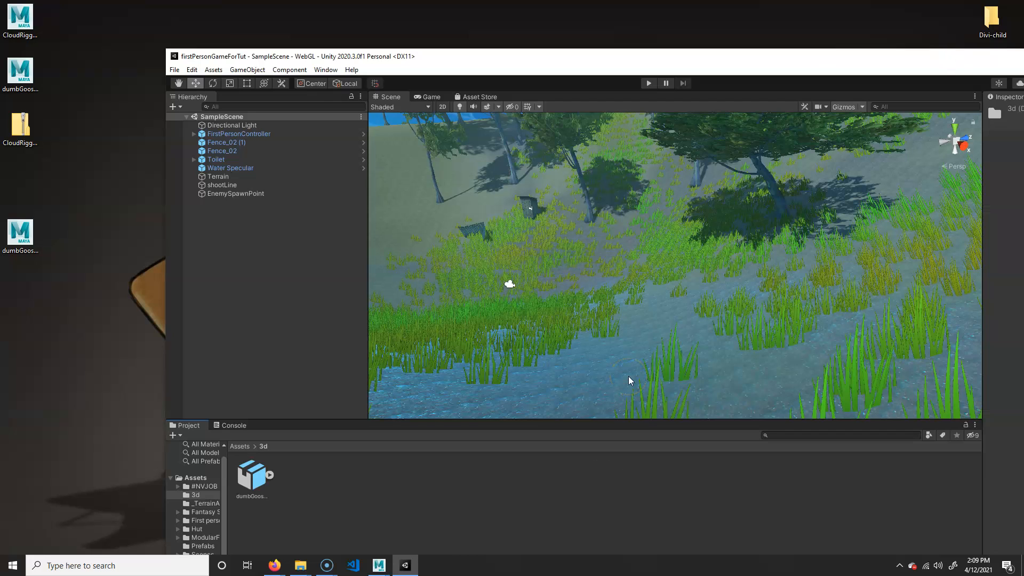
# Try placing the imported dumbGooseRig03 model on the terrain, and delete it from the scene.
pyautogui.moveTo(572, 56); pyautogui.dragTo(481, 37)
pyautogui.click(167, 453)
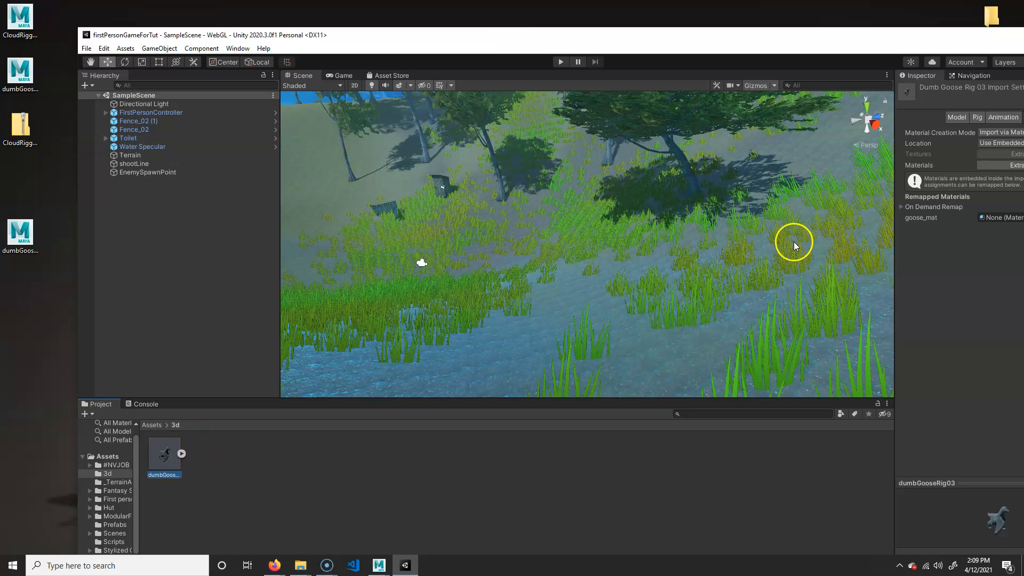
pyautogui.moveTo(165, 455); pyautogui.dragTo(455, 281)
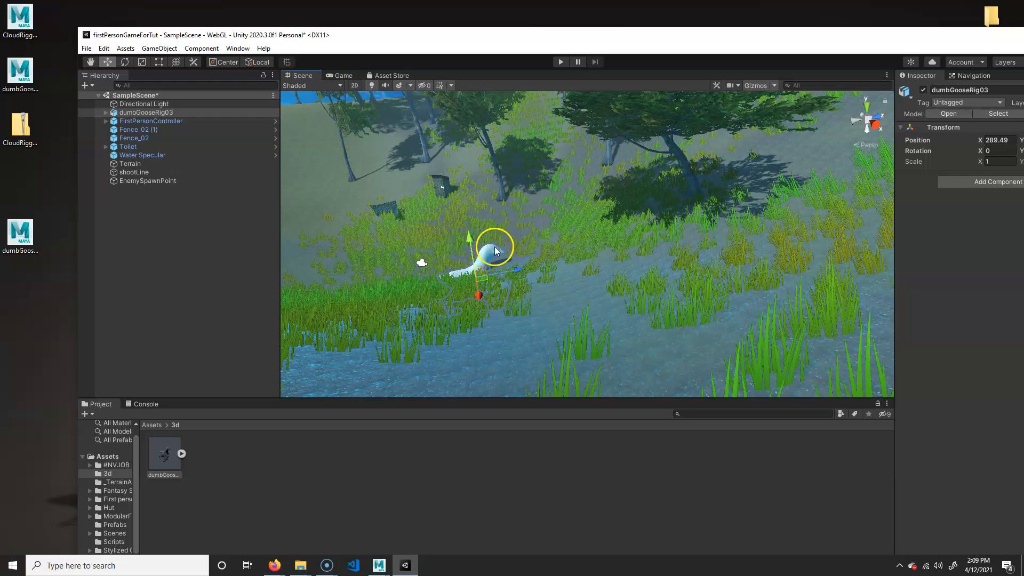
pyautogui.press('Delete')
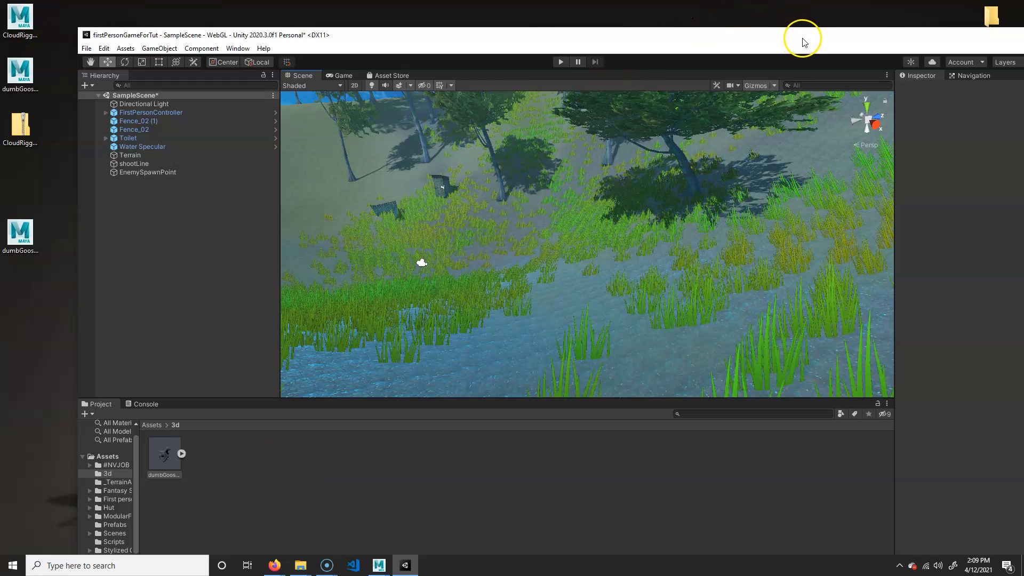
# Import dumbGooseBroColorMap.png from the dumbGoose folder into the 3d assets folder, and close the file window.
pyautogui.hotkey('alt', 'Tab')
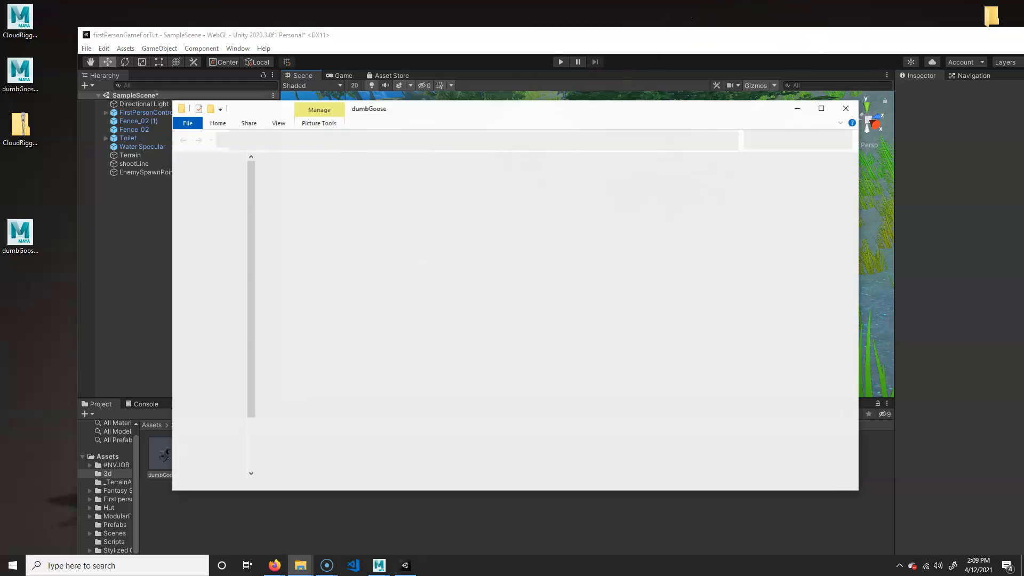
pyautogui.moveTo(474, 108); pyautogui.dragTo(797, 105)
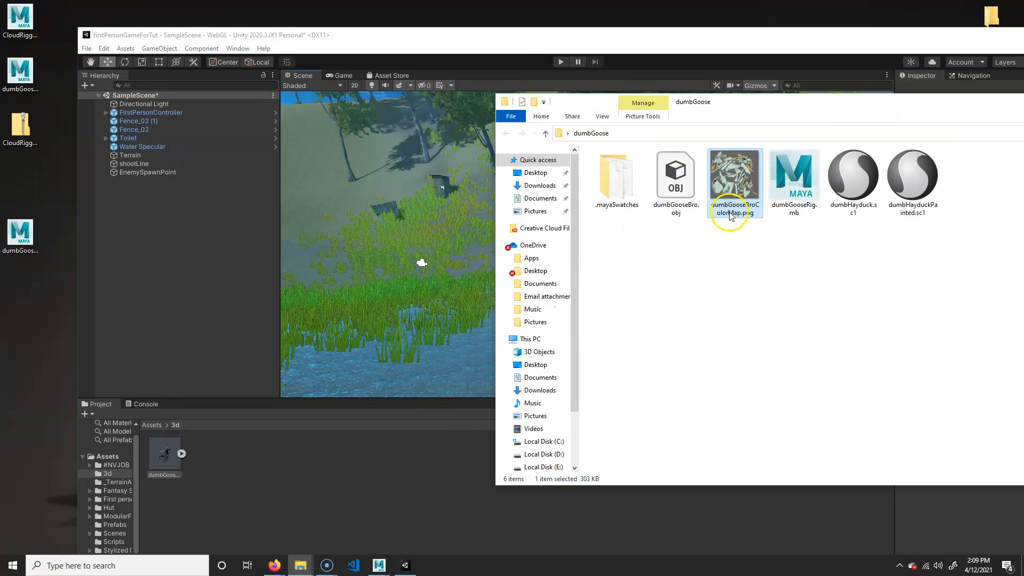
pyautogui.moveTo(646, 268); pyautogui.dragTo(263, 501)
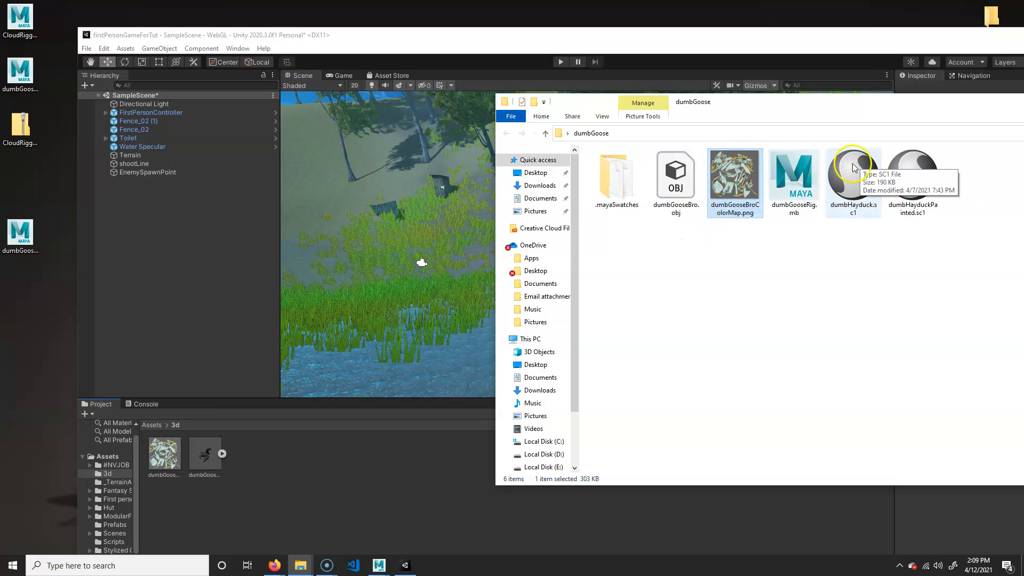
pyautogui.moveTo(943, 103); pyautogui.dragTo(663, 130)
pyautogui.click(837, 126)
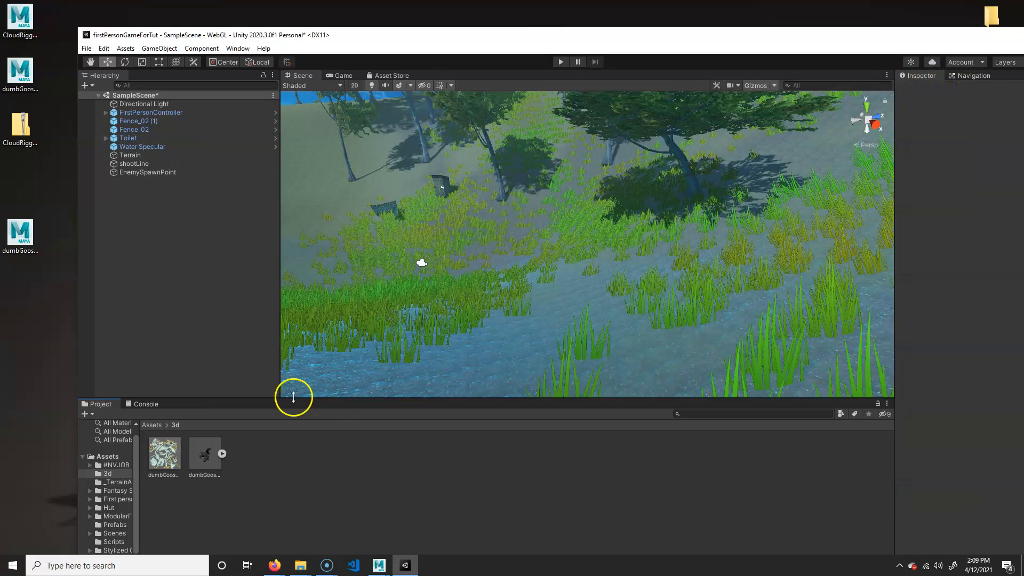
# Try placing dumbGooseRig03 in the scene again with the color map imported, and undo the placement.
pyautogui.click(206, 468)
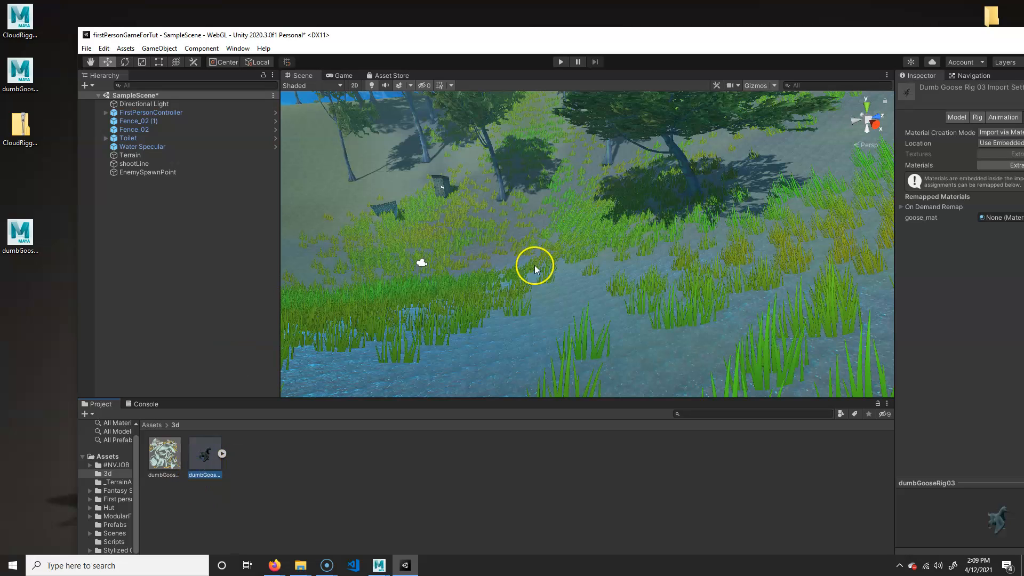
pyautogui.moveTo(405, 273); pyautogui.dragTo(481, 214)
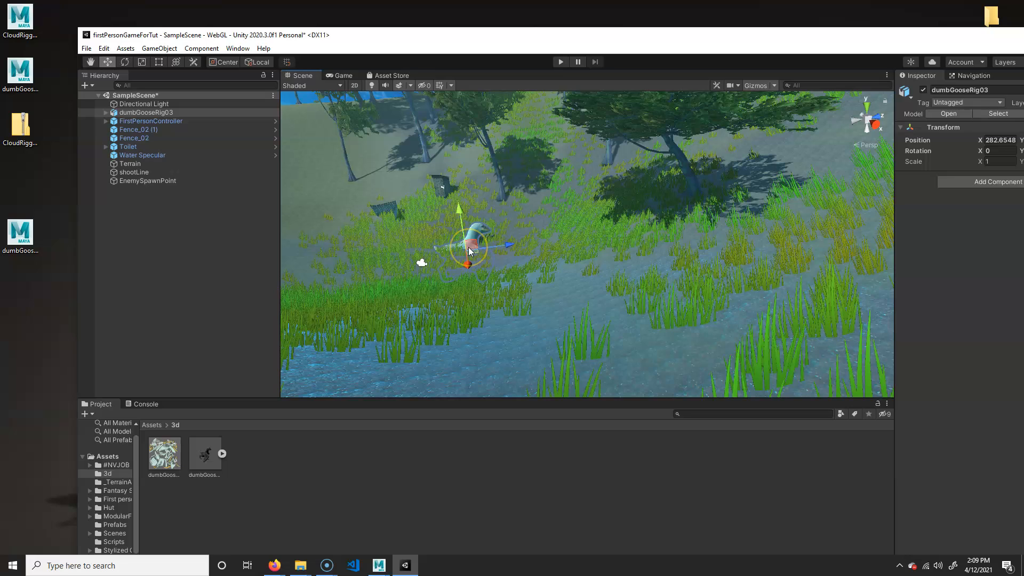
pyautogui.hotkey('ctrl', 'z')
# Select the goose color map texture in the 3d folder and maximize the Unity window.
pyautogui.click(209, 454)
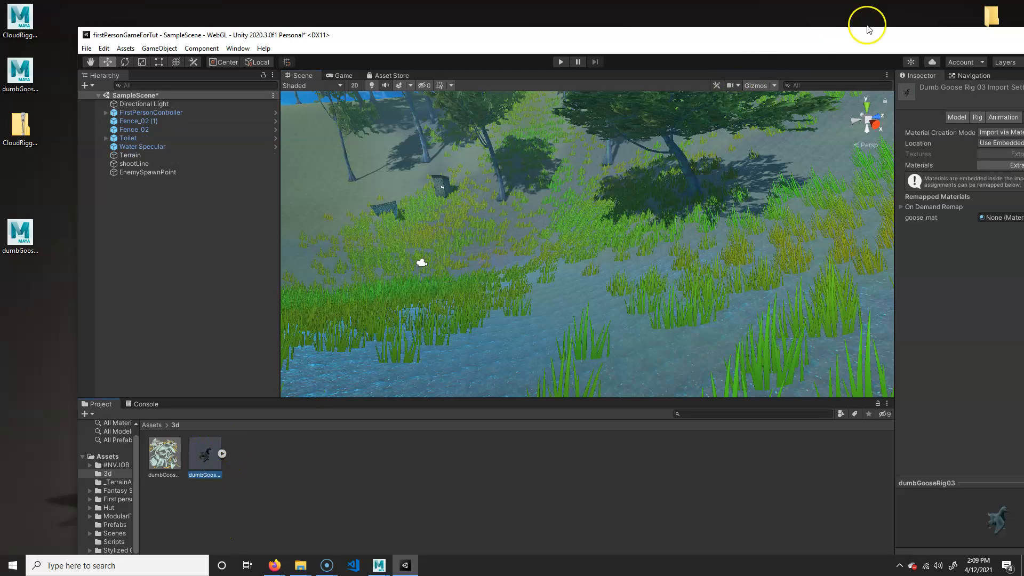
pyautogui.moveTo(923, 33); pyautogui.dragTo(902, 29)
pyautogui.click(147, 445)
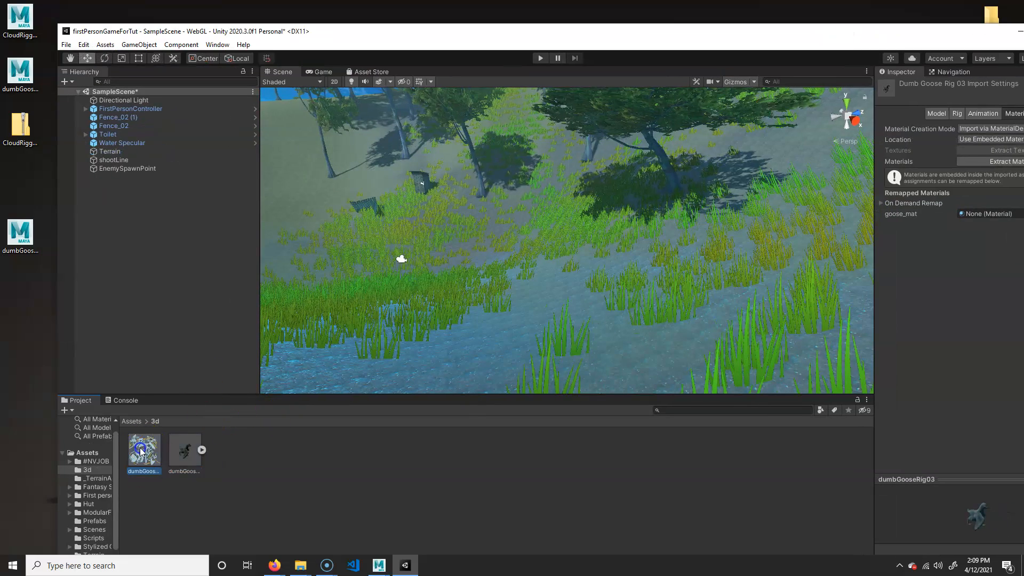
pyautogui.doubleClick(952, 32)
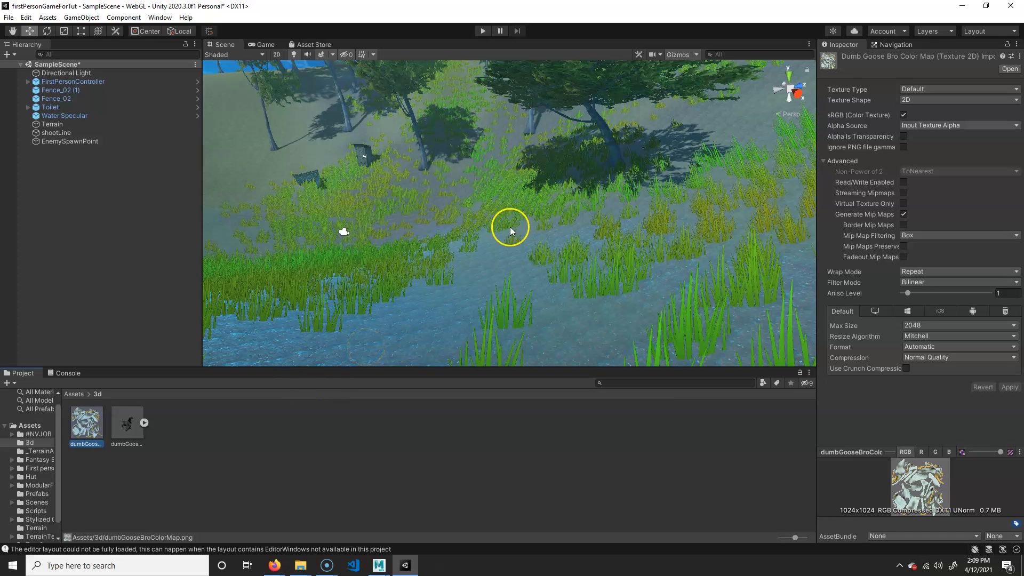
# Review the model, animation and materials import settings of dumbGooseRig03.
pyautogui.click(120, 424)
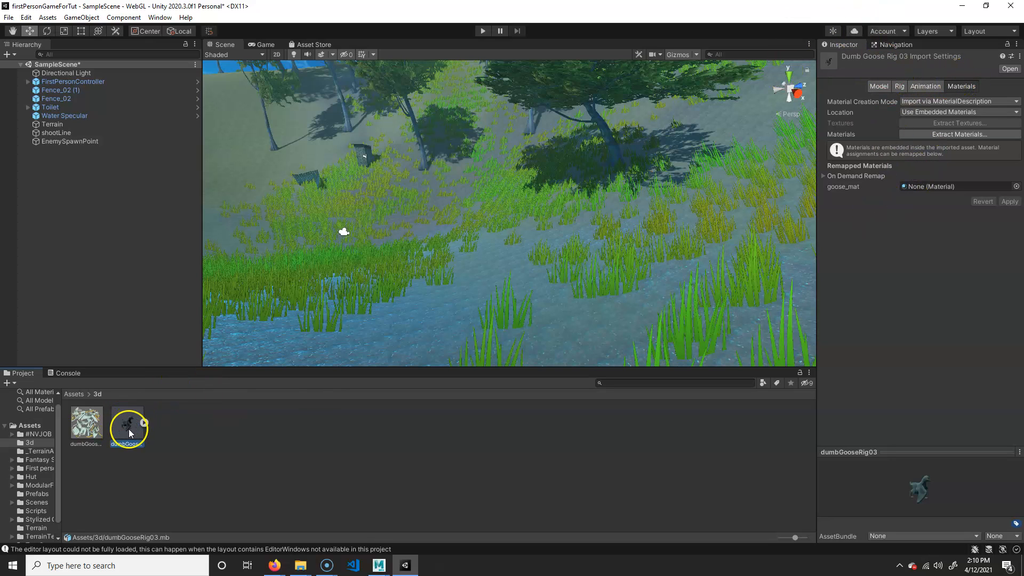
pyautogui.click(880, 87)
pyautogui.click(925, 87)
pyautogui.click(961, 86)
pyautogui.click(964, 90)
# Create a new material in the 3d folder and assign the dumbGooseBroColorMap texture as its albedo map.
pyautogui.rightClick(286, 426)
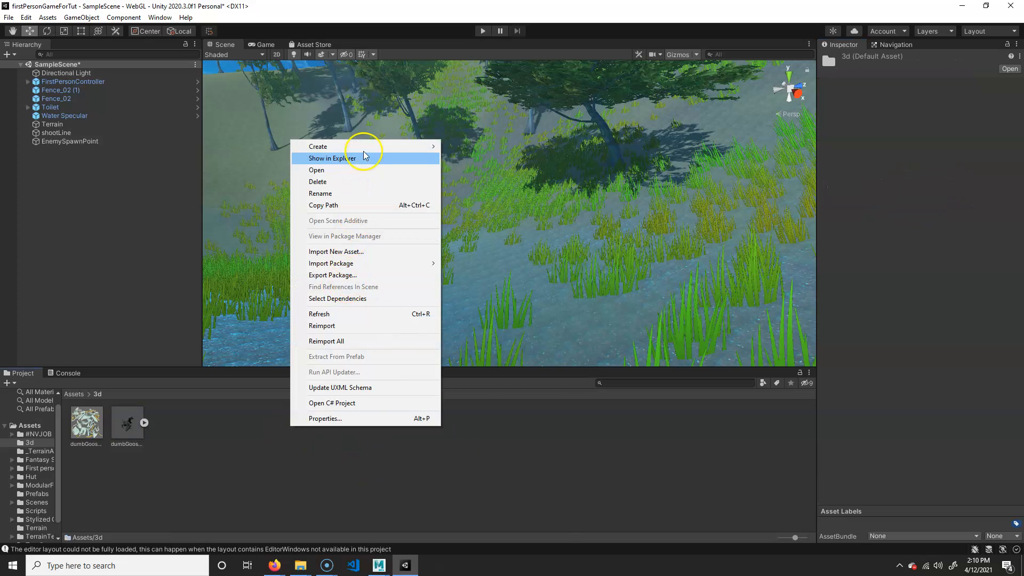
pyautogui.moveTo(361, 145)
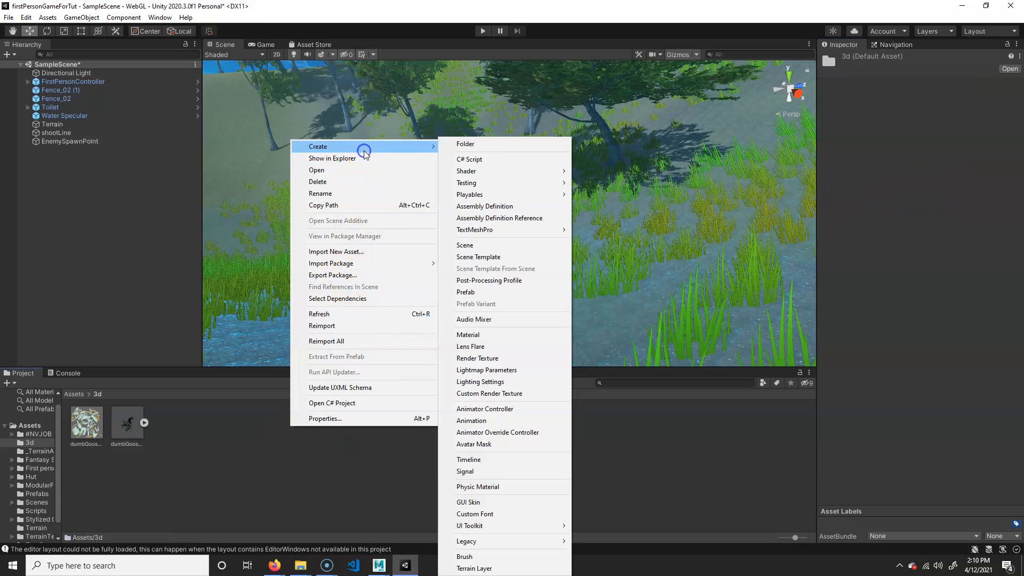
pyautogui.click(489, 339)
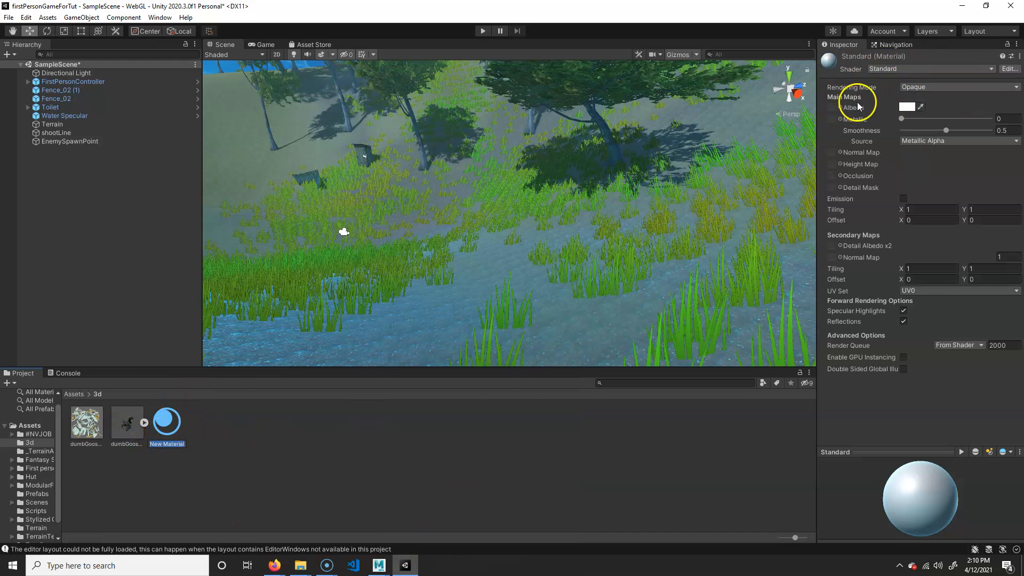
pyautogui.moveTo(86, 424); pyautogui.dragTo(836, 105)
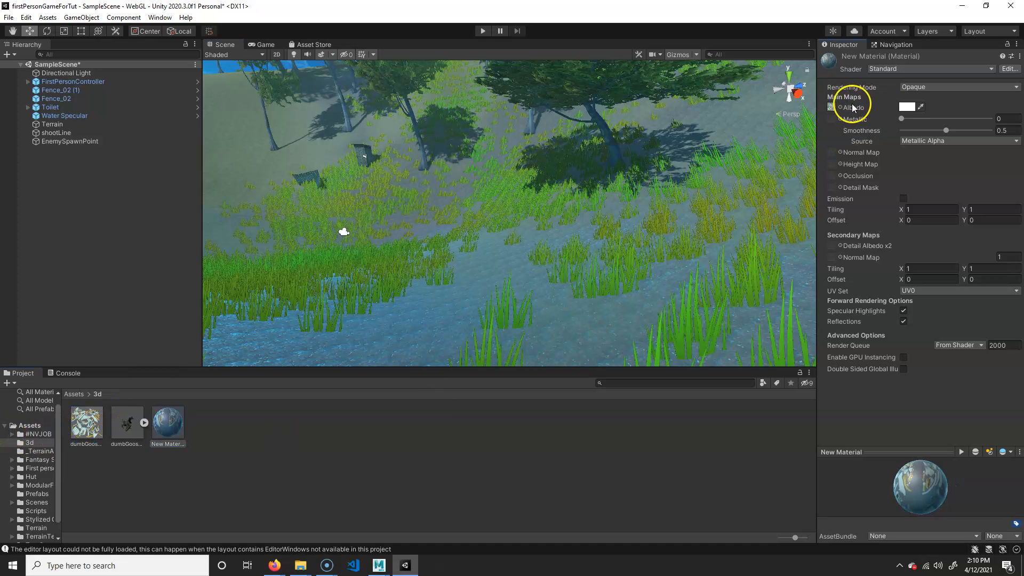
pyautogui.moveTo(935, 494)
pyautogui.mouseDown()
pyautogui.moveTo(873, 487)
pyautogui.moveTo(925, 515)
pyautogui.moveTo(941, 490)
pyautogui.moveTo(936, 497)
pyautogui.mouseUp()
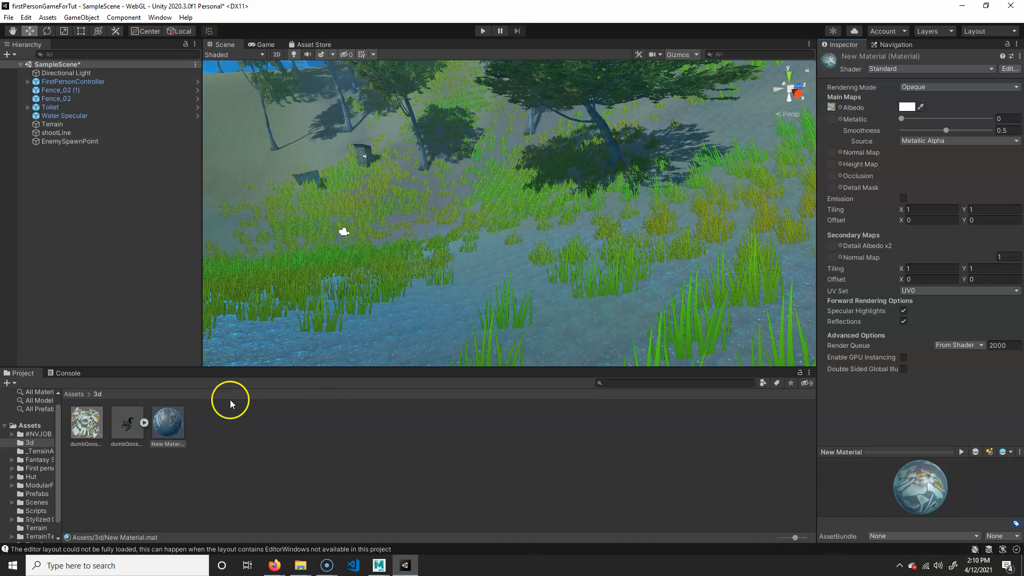
# Compare the new material with the dumbGooseRig03 model's material settings, and delete the new material.
pyautogui.click(128, 424)
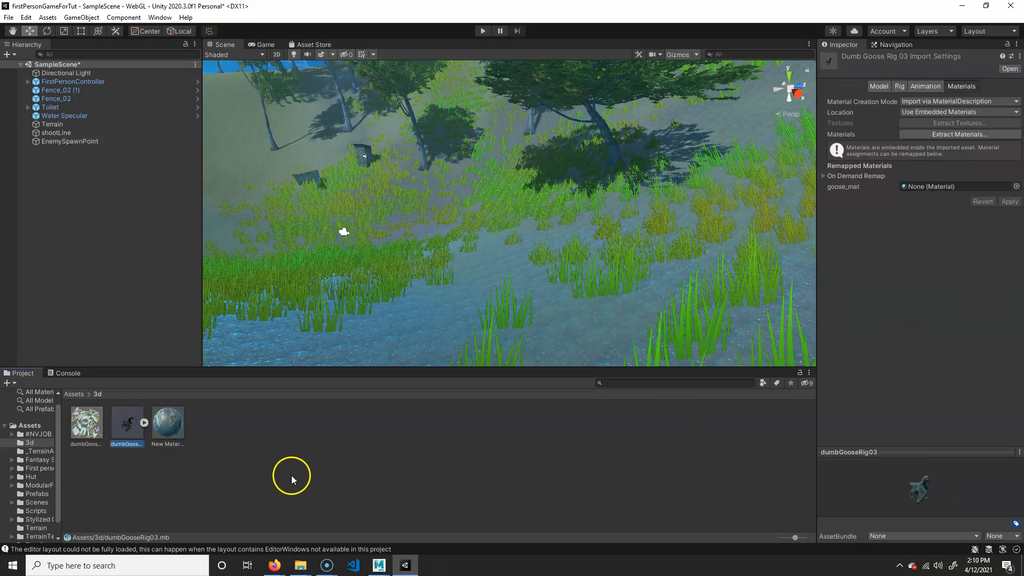
pyautogui.moveTo(172, 423); pyautogui.dragTo(635, 301)
pyautogui.click(160, 420)
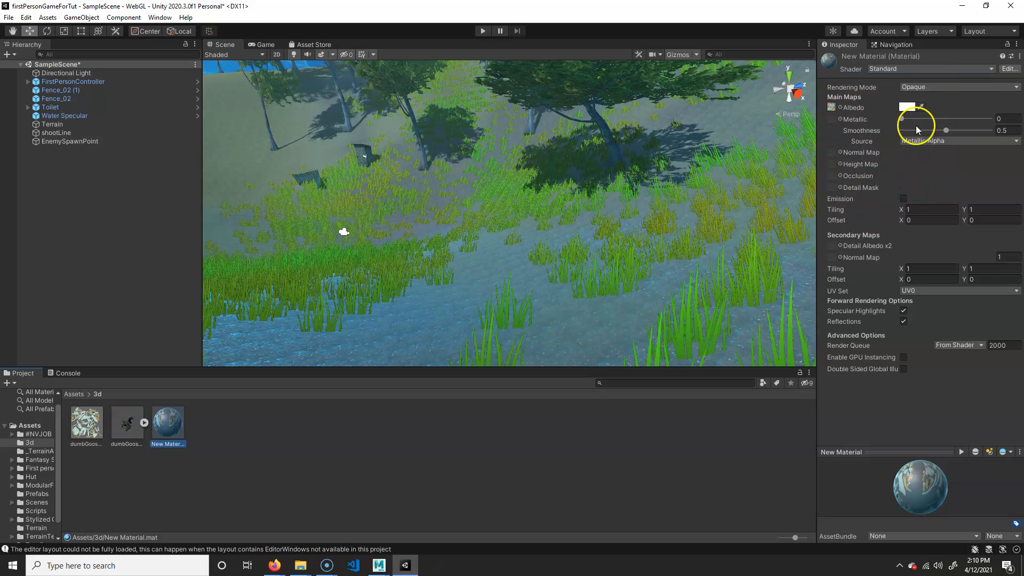
pyautogui.click(136, 426)
pyautogui.click(178, 426)
pyautogui.click(128, 419)
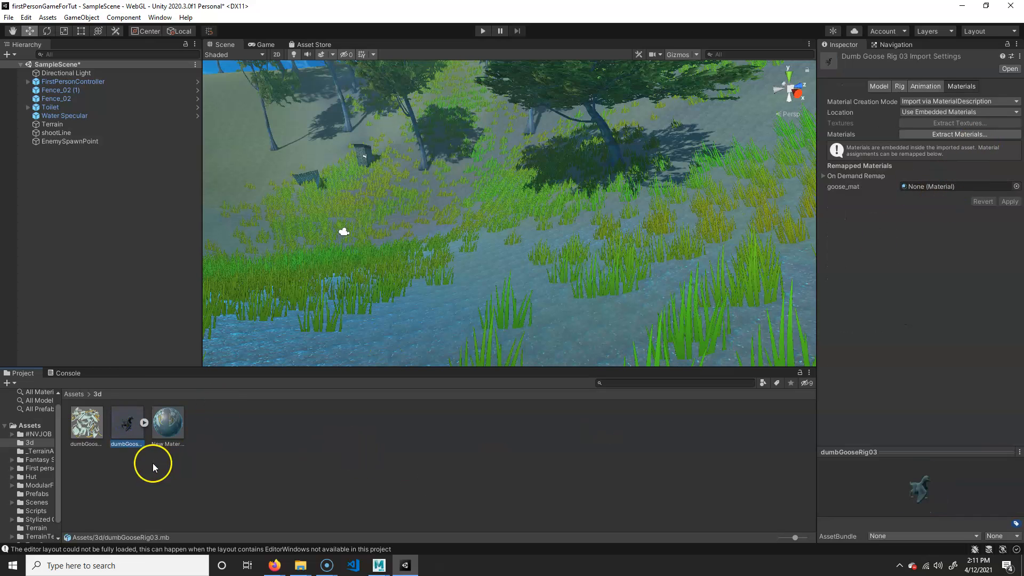
pyautogui.click(170, 433)
pyautogui.press('Delete')
pyautogui.click(554, 305)
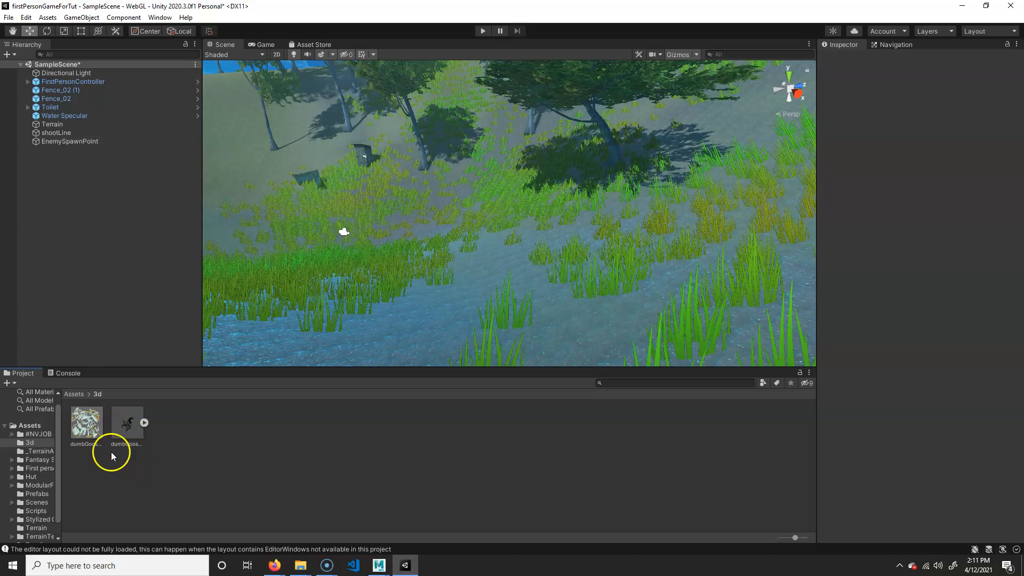
# Place dumbGooseRig03 on the terrain near the player camera and raise it to a Y position of about 69.16.
pyautogui.click(127, 430)
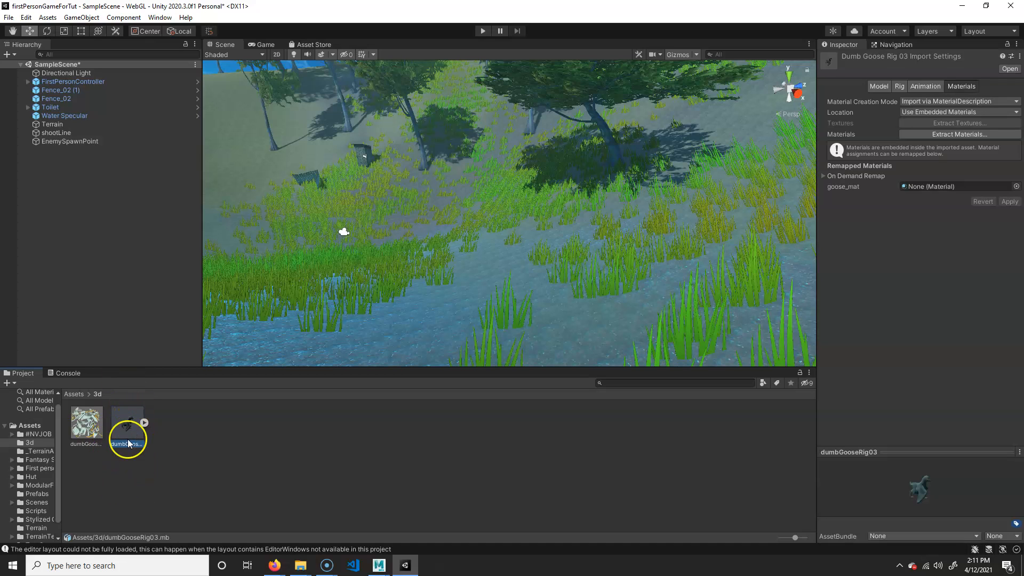
pyautogui.click(881, 86)
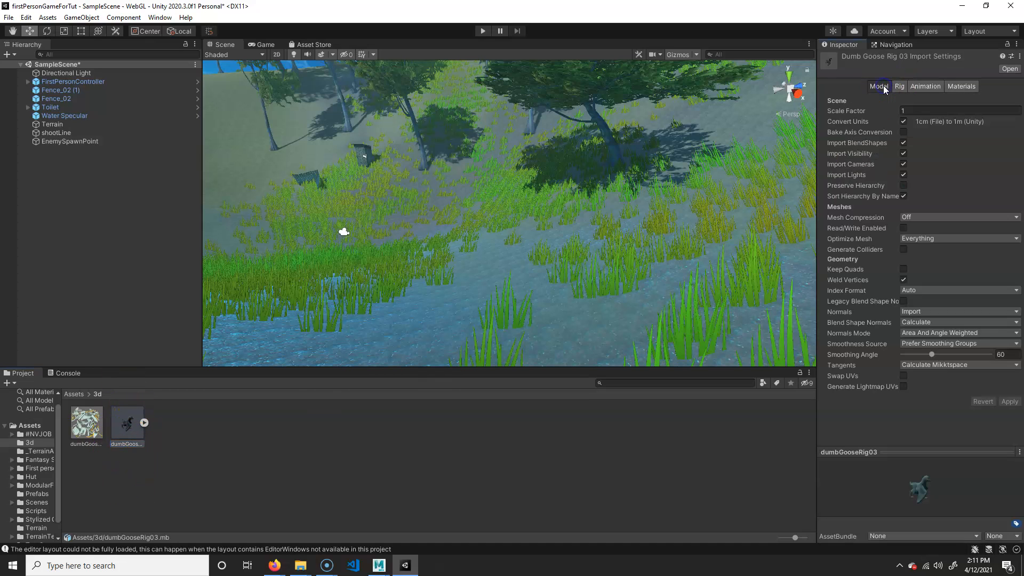
pyautogui.keyDown('alt'); pyautogui.moveTo(346, 270); pyautogui.dragTo(466, 268); pyautogui.keyUp('alt')
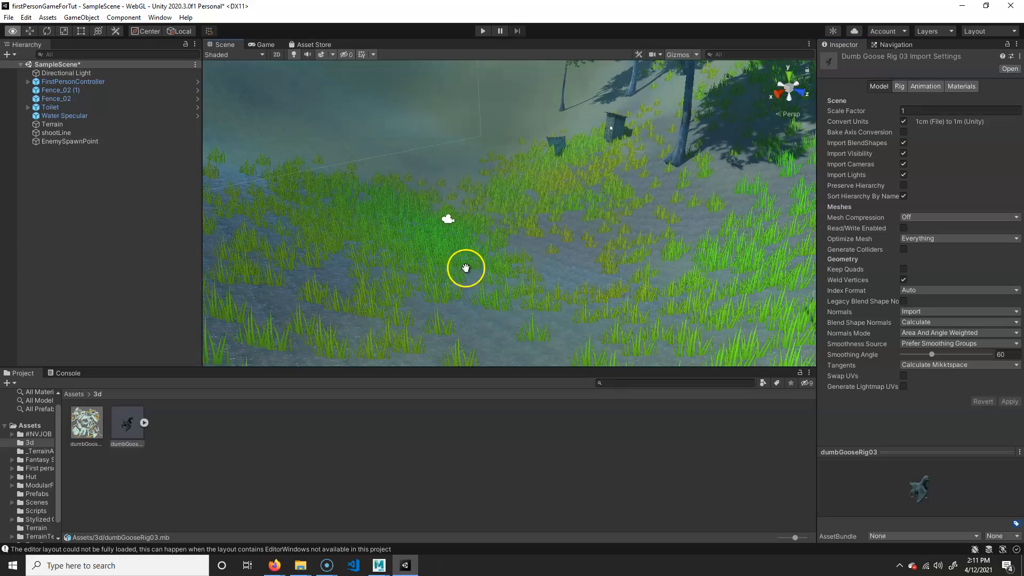
pyautogui.moveTo(125, 427); pyautogui.dragTo(513, 233)
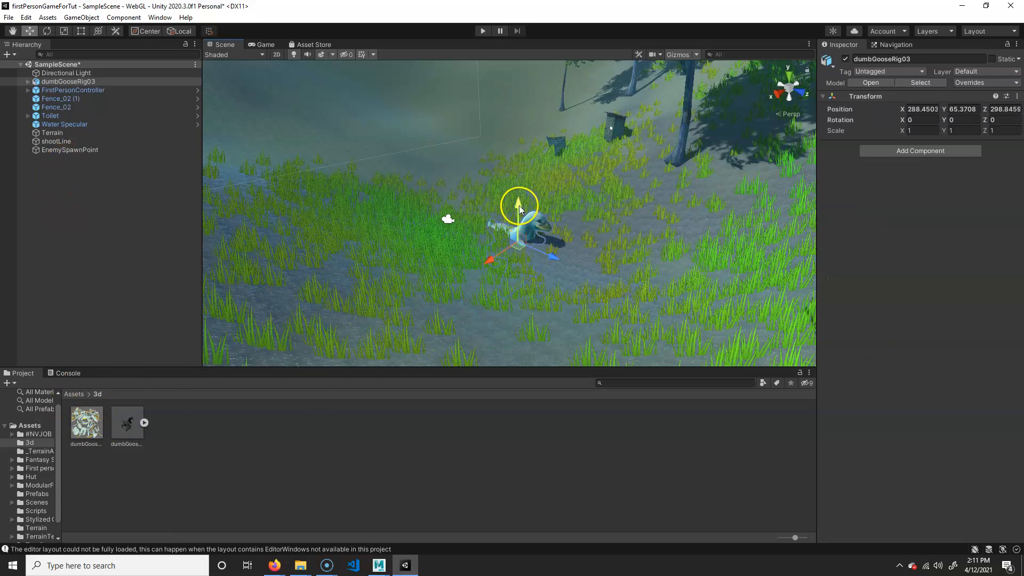
pyautogui.moveTo(521, 198); pyautogui.dragTo(521, 154)
pyautogui.keyDown('alt'); pyautogui.moveTo(600, 256); pyautogui.dragTo(510, 240); pyautogui.keyUp('alt')
pyautogui.scroll(3, 578, 269)
pyautogui.moveTo(578, 269); pyautogui.dragTo(600, 260, button='middle')
pyautogui.keyDown('alt'); pyautogui.moveTo(600, 259); pyautogui.dragTo(642, 281); pyautogui.keyUp('alt')
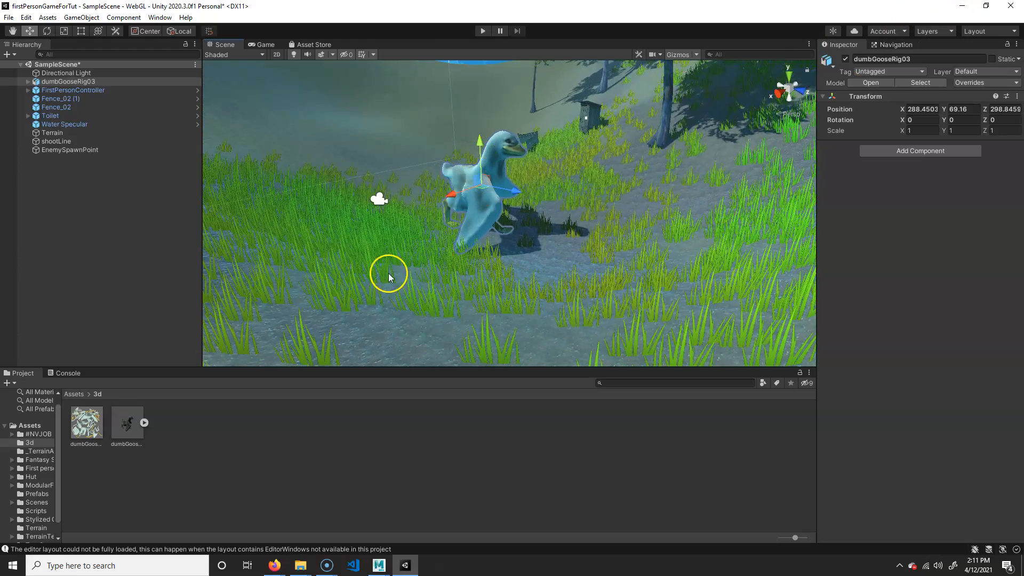
# Set the import scale factor of the dumbGooseRig03 model to 0.25 and apply it.
pyautogui.click(132, 426)
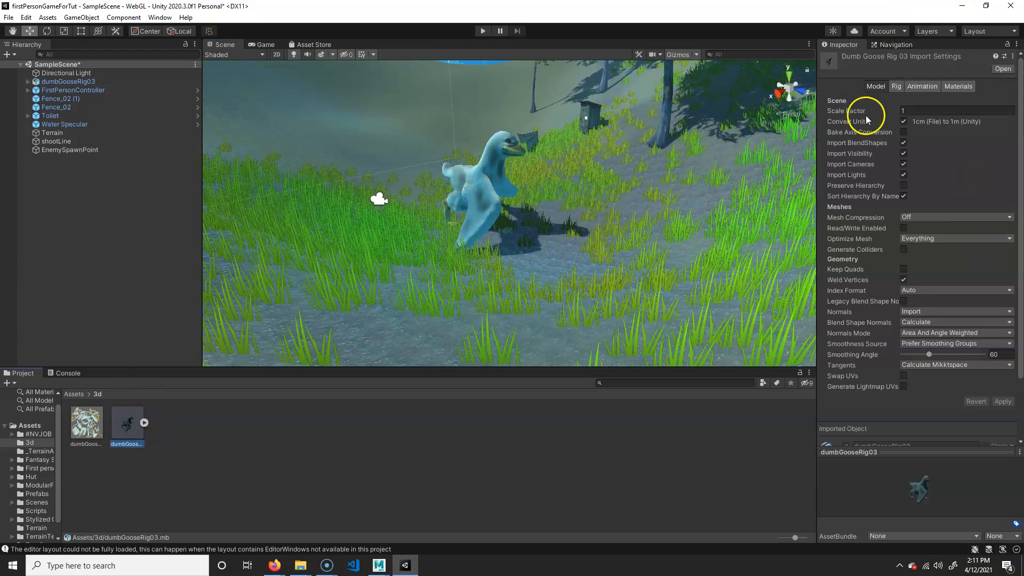
pyautogui.click(67, 81)
pyautogui.click(134, 425)
pyautogui.click(912, 110)
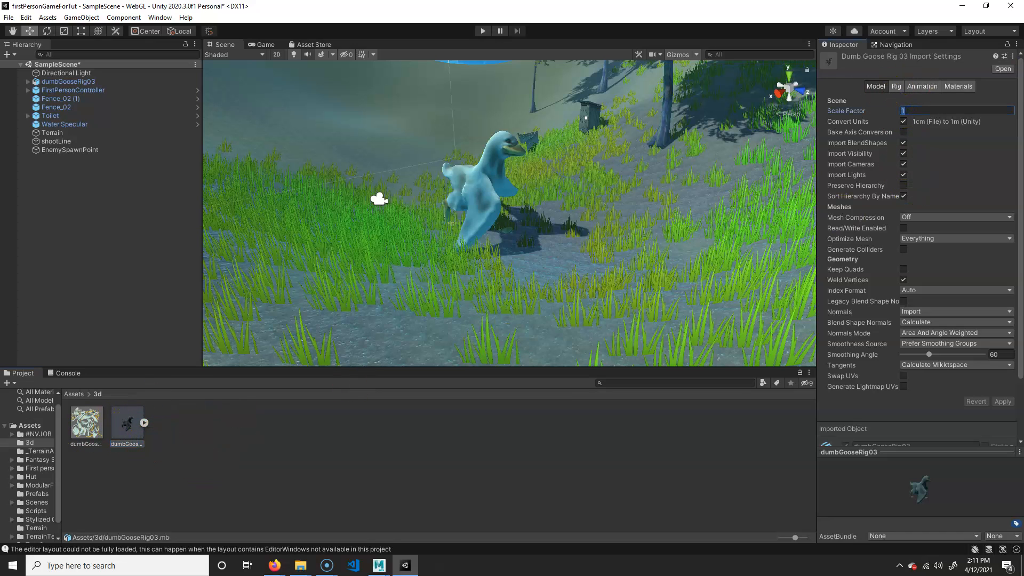
pyautogui.write('.')
pyautogui.write('0.25')
pyautogui.scroll(-3, 938, 321)
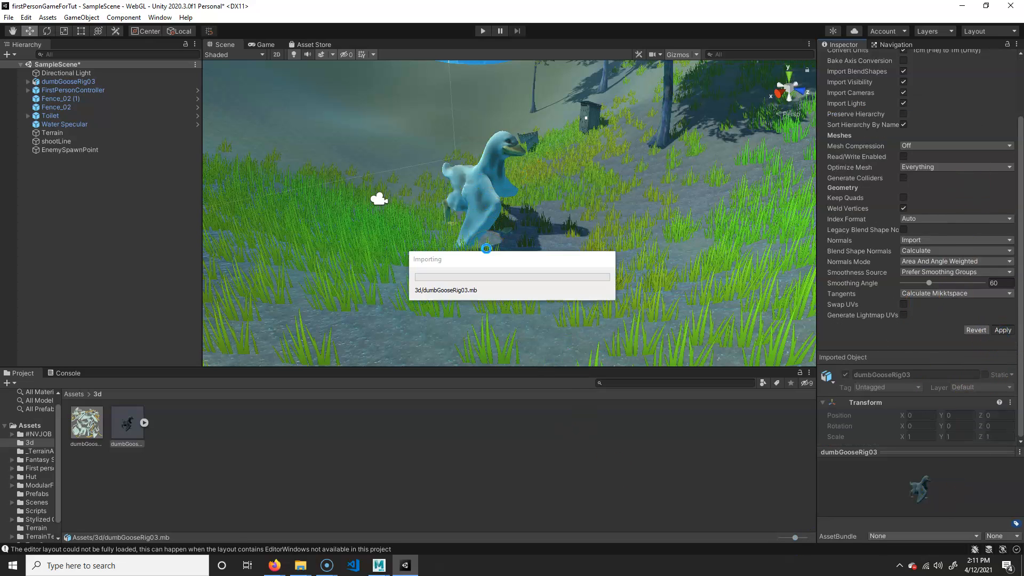
# Move the goose in front of the player camera, to about X 292.31 and Z 291.6, and check its size in the Game view.
pyautogui.keyDown('alt'); pyautogui.moveTo(487, 250); pyautogui.dragTo(558, 186); pyautogui.keyUp('alt')
pyautogui.click(266, 45)
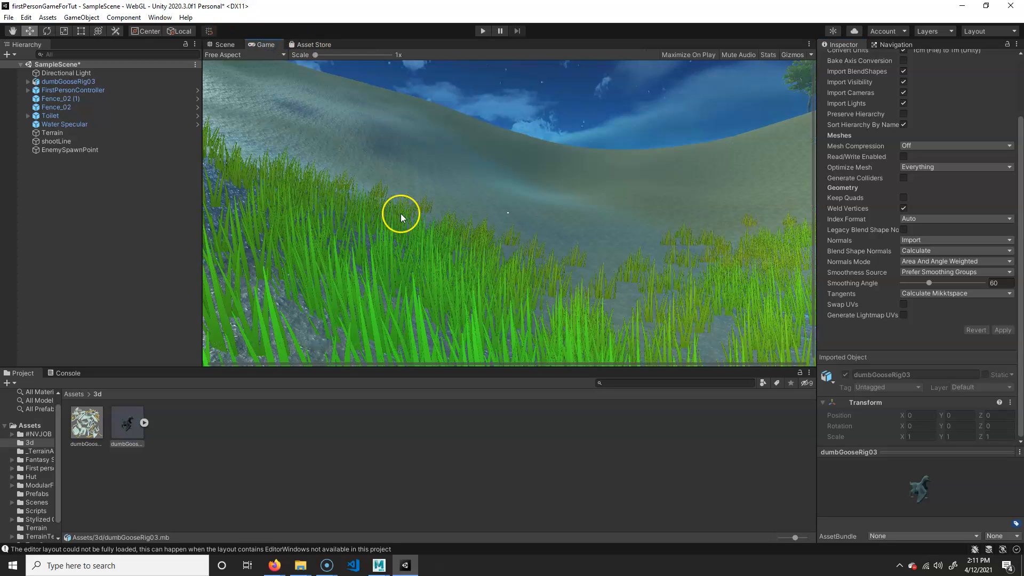
pyautogui.click(226, 46)
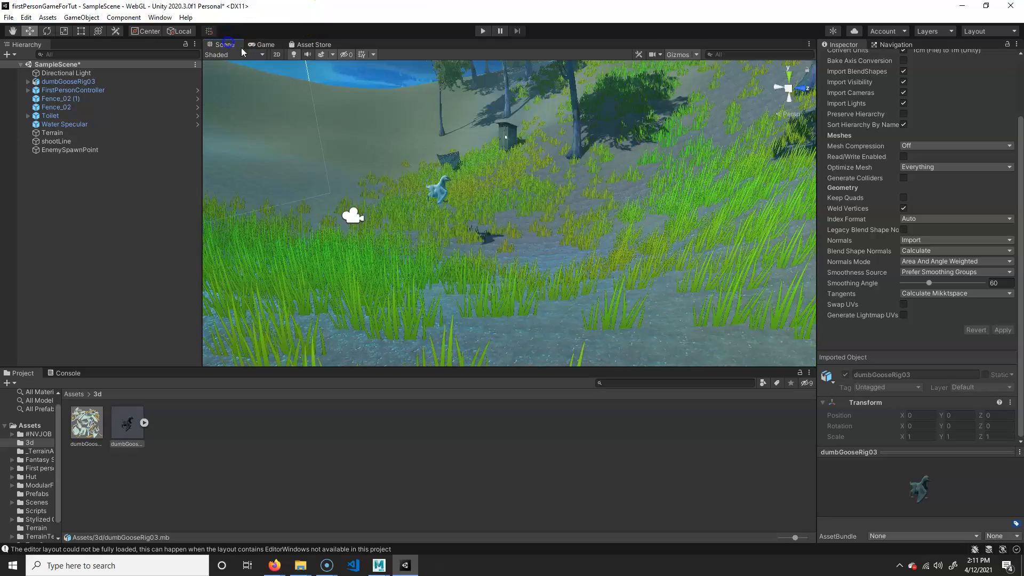
pyautogui.keyDown('alt'); pyautogui.moveTo(478, 235); pyautogui.dragTo(416, 310); pyautogui.keyUp('alt')
pyautogui.click(71, 91)
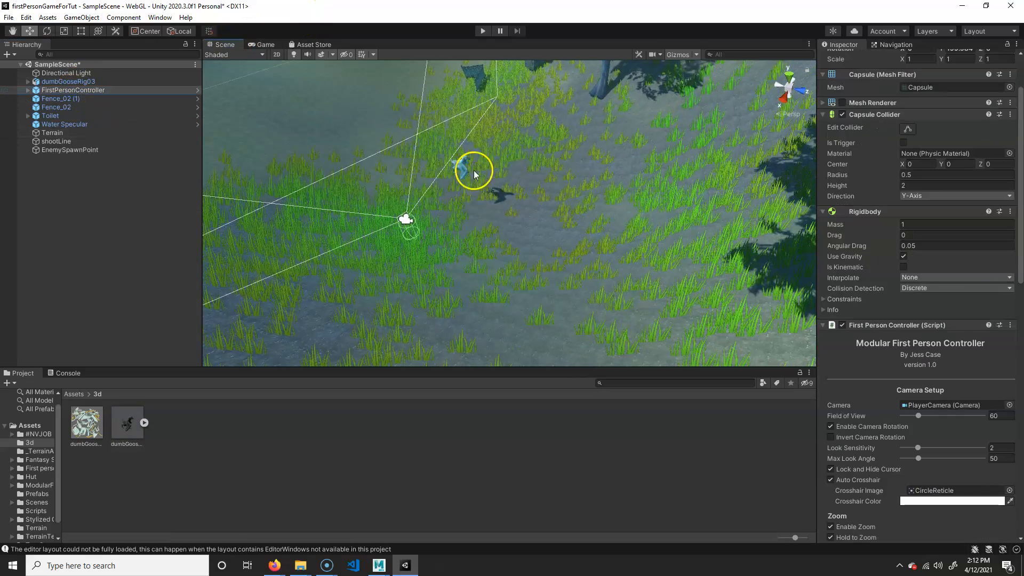
pyautogui.click(84, 81)
pyautogui.moveTo(461, 167); pyautogui.dragTo(346, 177)
pyautogui.click(261, 44)
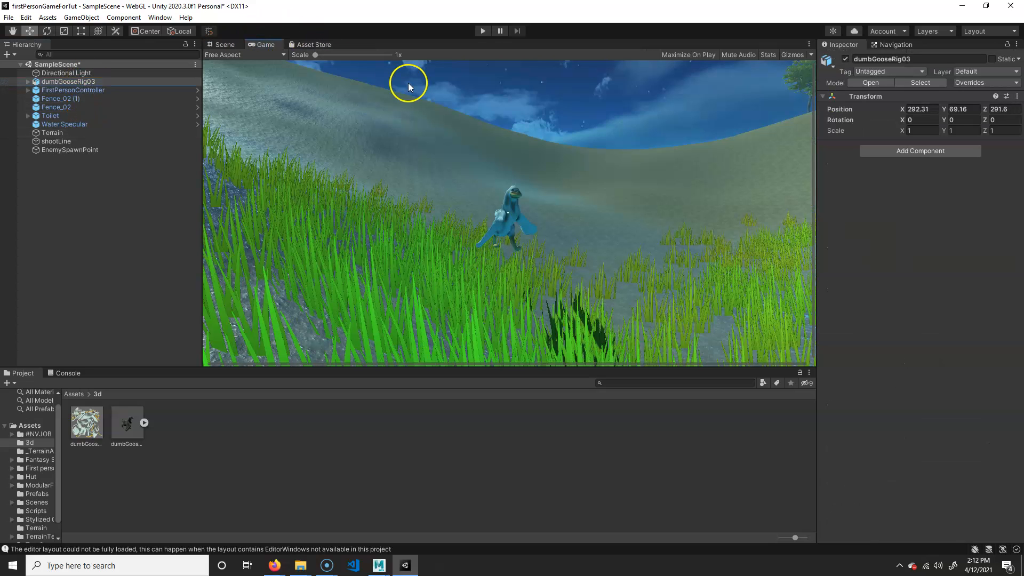
pyautogui.click(217, 46)
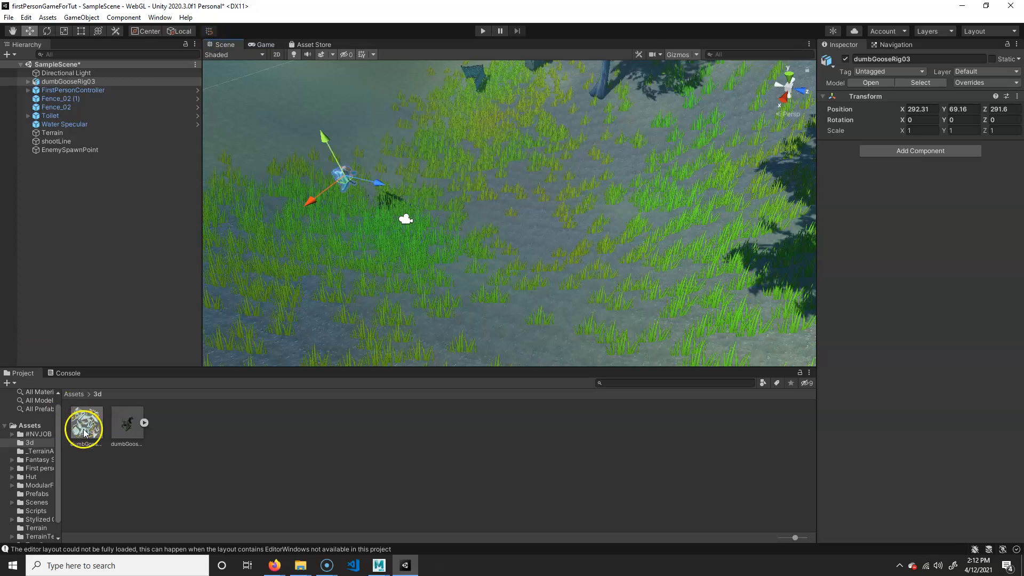
# Set the model's import scale factor to 0.35, apply it, and check the goose in the Game view.
pyautogui.click(130, 428)
pyautogui.click(947, 108)
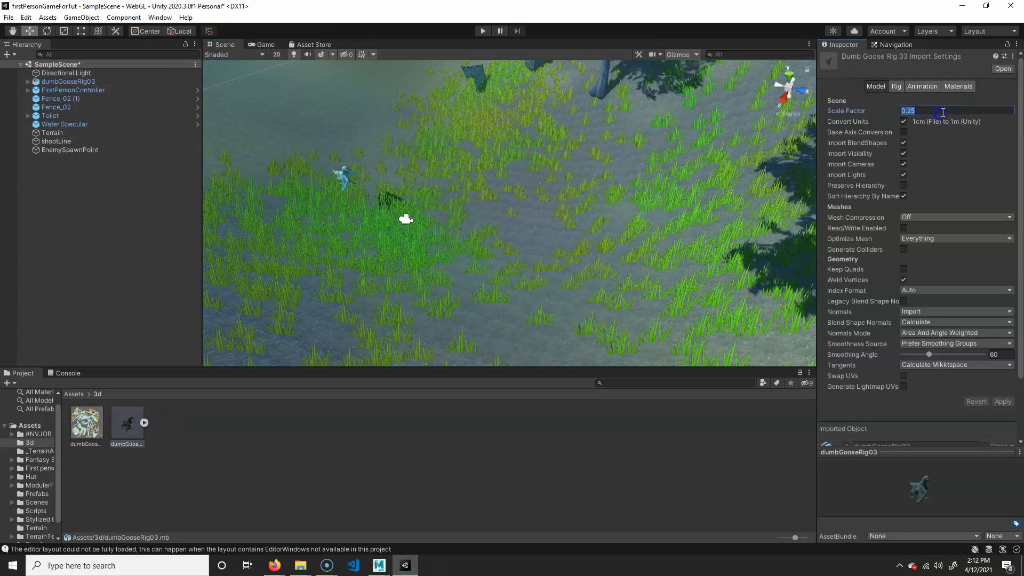
pyautogui.write('0.35')
pyautogui.click(1007, 401)
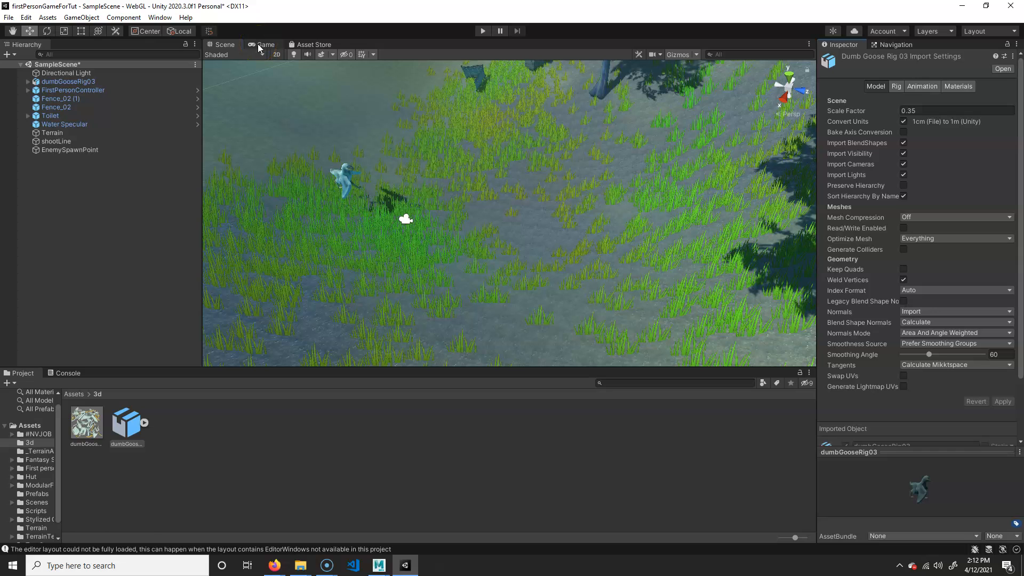
pyautogui.click(257, 44)
pyautogui.click(494, 241)
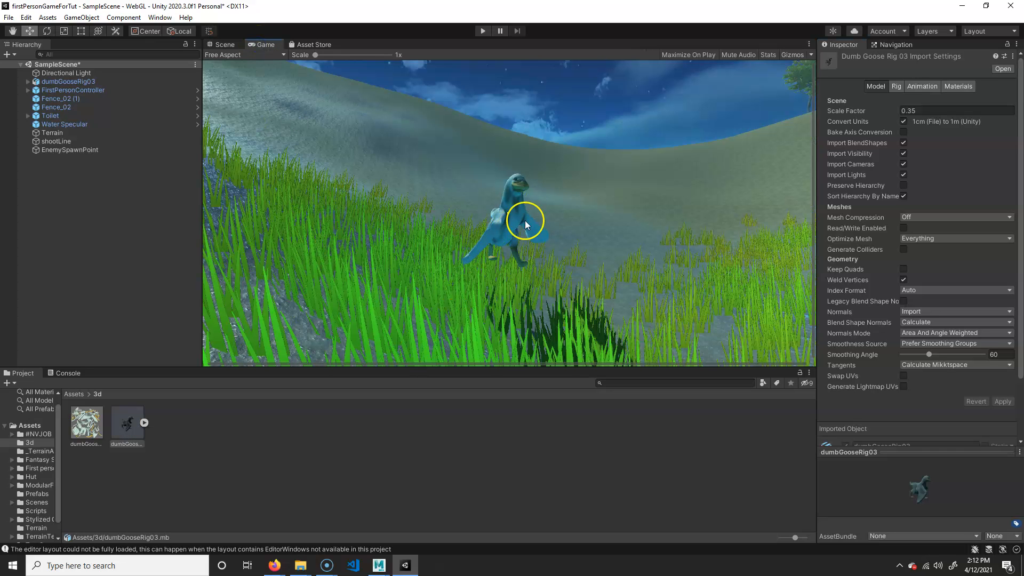
pyautogui.click(221, 45)
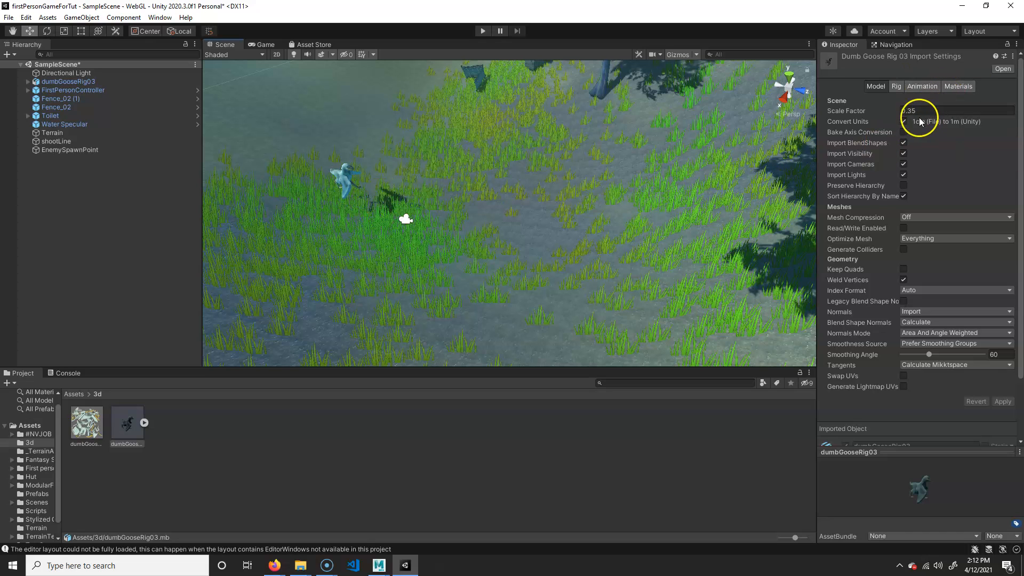
# Turn off importing of blend shapes, cameras and lights for dumbGooseRig03 and apply the settings.
pyautogui.click(903, 142)
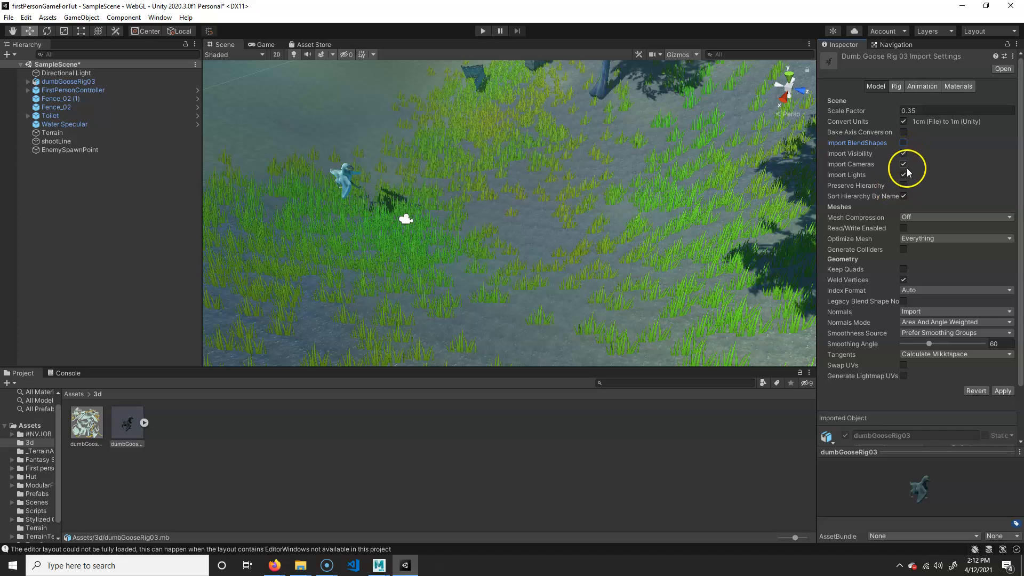
pyautogui.click(903, 165)
pyautogui.click(904, 176)
pyautogui.click(1003, 391)
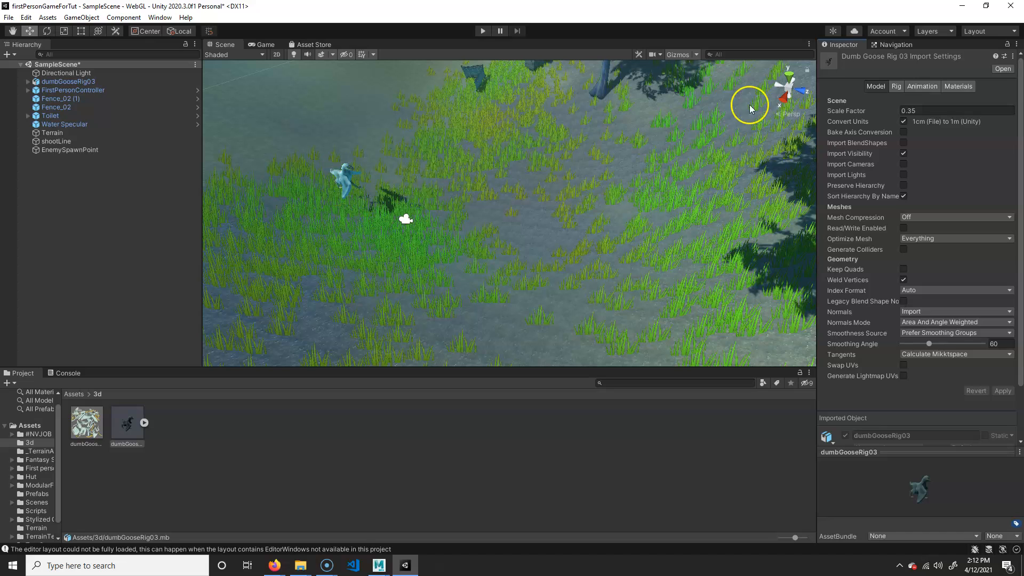
# Review the animation type options in the model's rig import settings, keeping Generic.
pyautogui.click(898, 86)
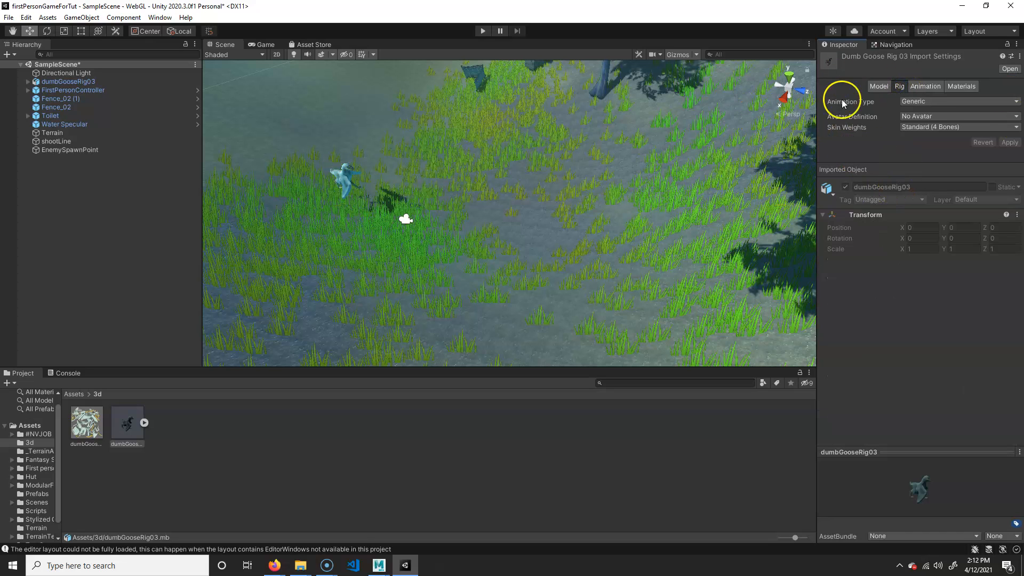
pyautogui.click(946, 101)
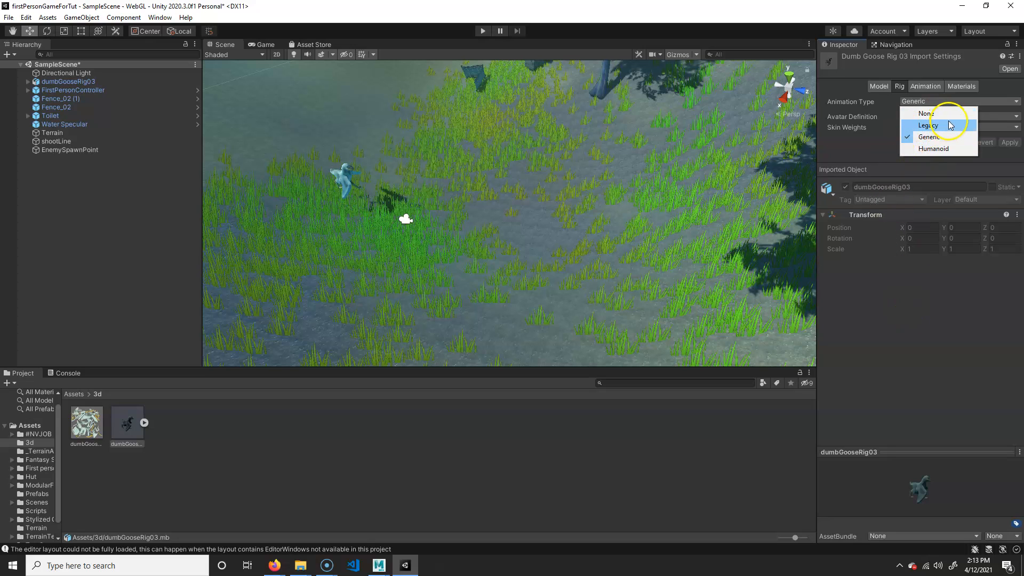
pyautogui.click(952, 205)
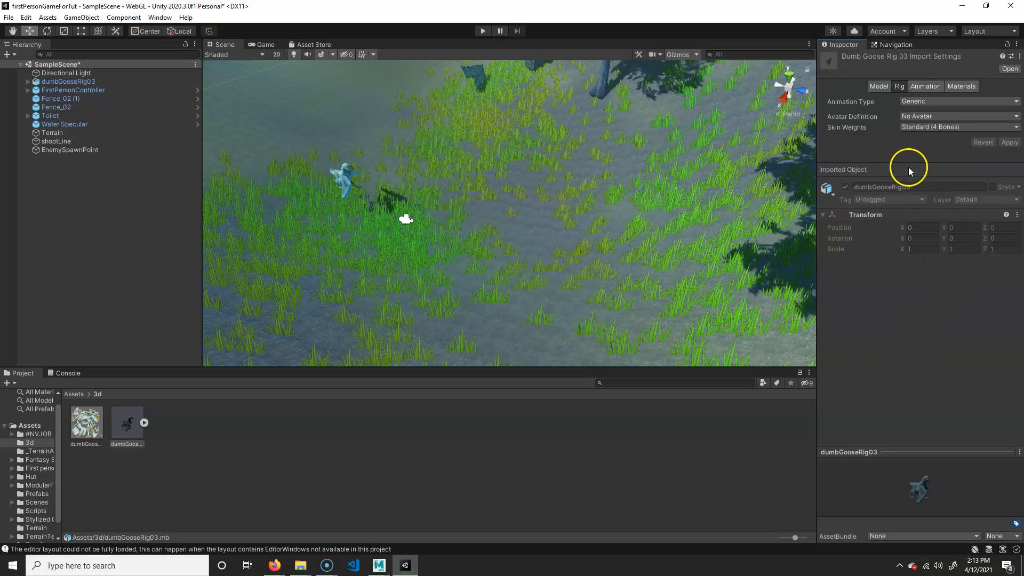
# Review the goose model's material import settings, then preview its Take 001 animation clip in the animation import settings.
pyautogui.click(966, 89)
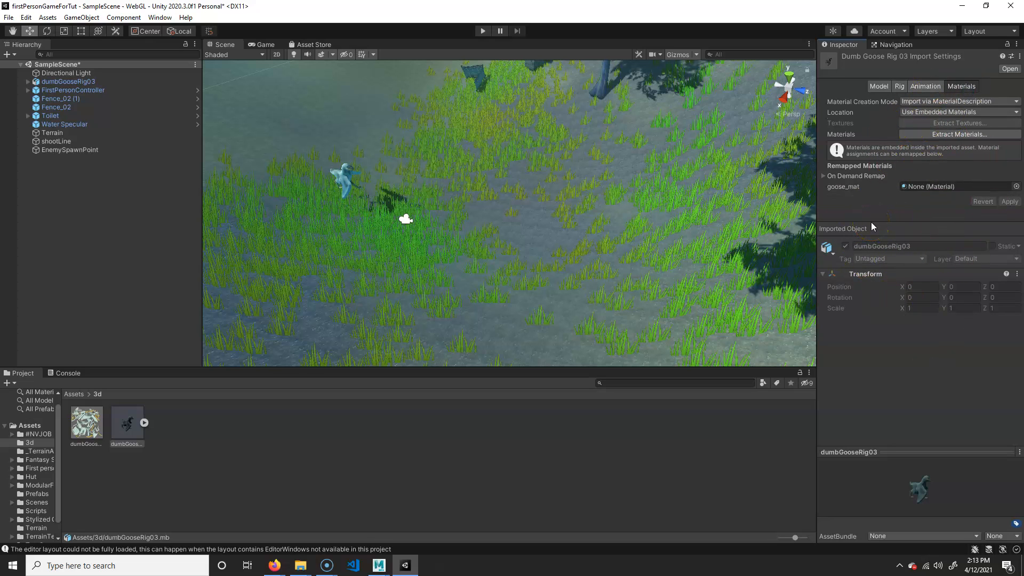
pyautogui.click(919, 86)
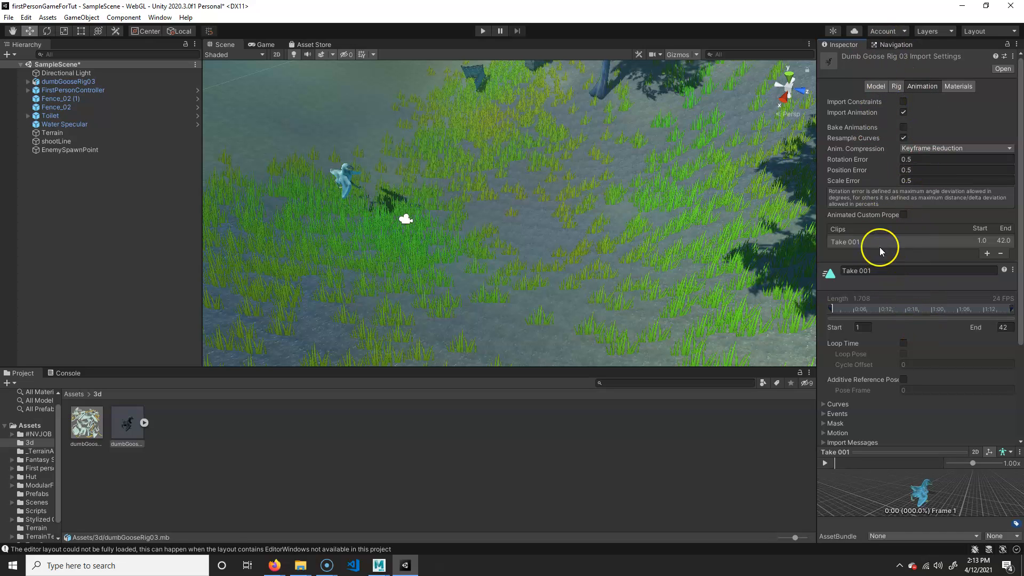
pyautogui.click(904, 130)
pyautogui.click(825, 464)
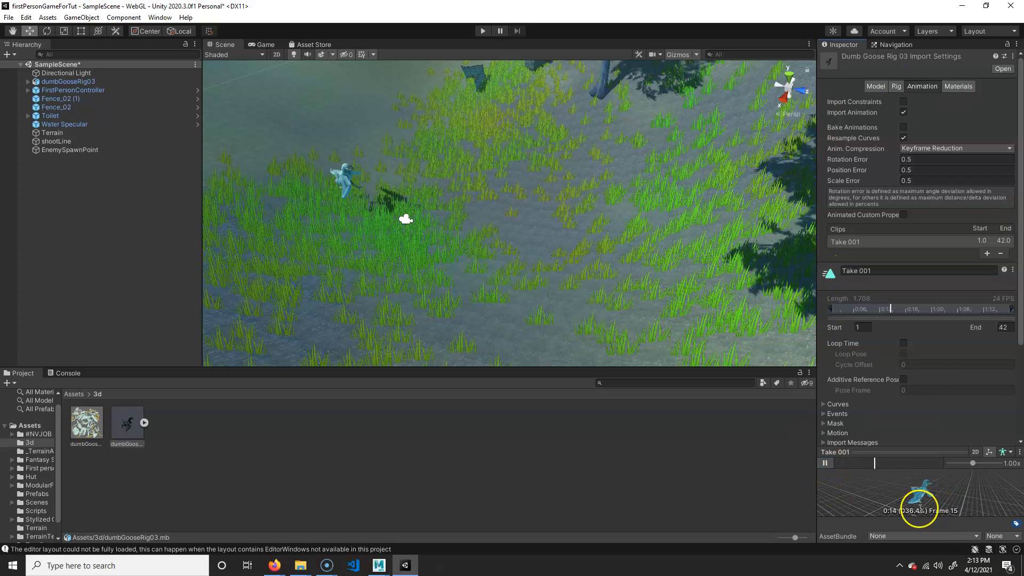
pyautogui.click(824, 463)
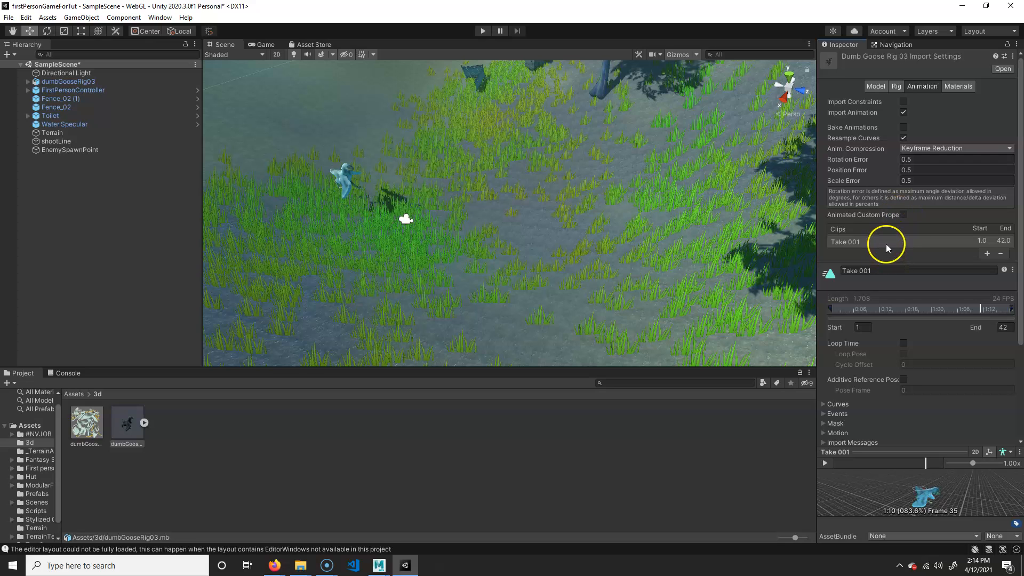
# Rename the goose model's Take 001 animation clip to Walk.
pyautogui.click(855, 242)
pyautogui.click(882, 270)
pyautogui.write('Walk')
pyautogui.press('Delete')
pyautogui.press('Delete')
pyautogui.press('Delete')
pyautogui.press('Delete')
pyautogui.press('Delete')
pyautogui.press('Delete')
pyautogui.press('Delete')
pyautogui.press('Delete')
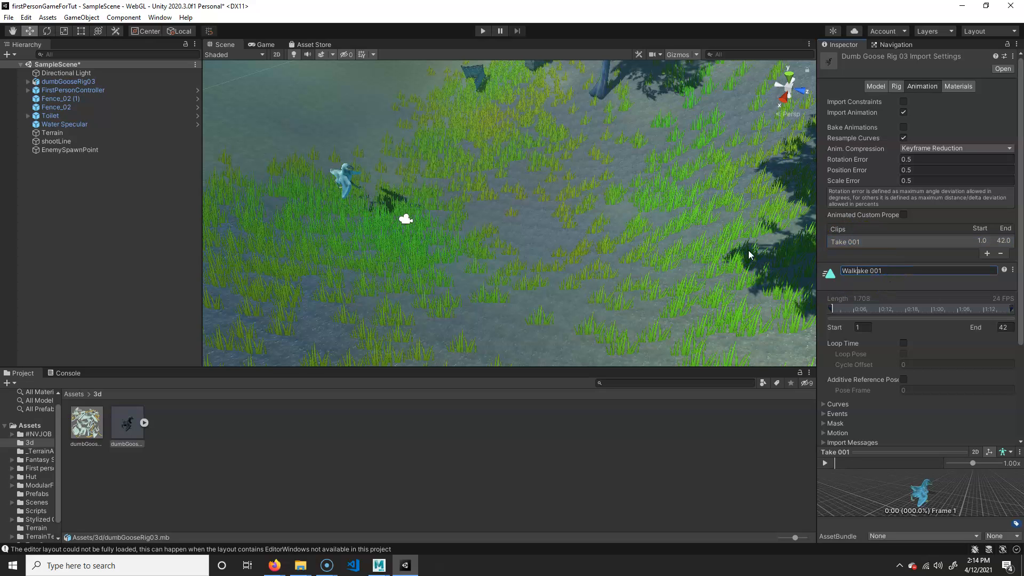
pyautogui.press('Return')
# Set the Walk clip's end frame to 23, previewing the motion, and turn on Loop Time for it.
pyautogui.click(860, 326)
pyautogui.moveTo(943, 481); pyautogui.dragTo(920, 484)
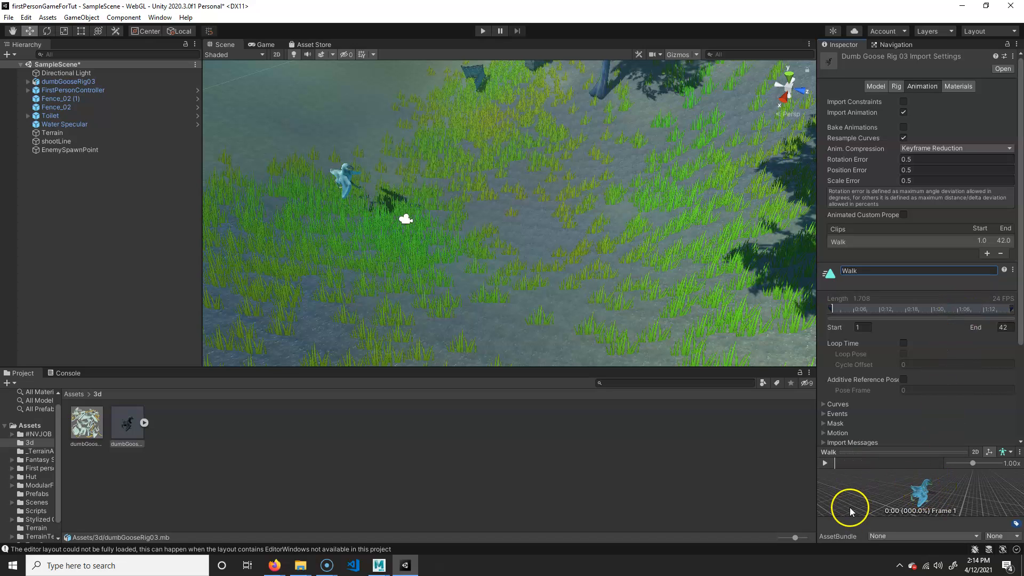
pyautogui.click(1004, 327)
pyautogui.write('23')
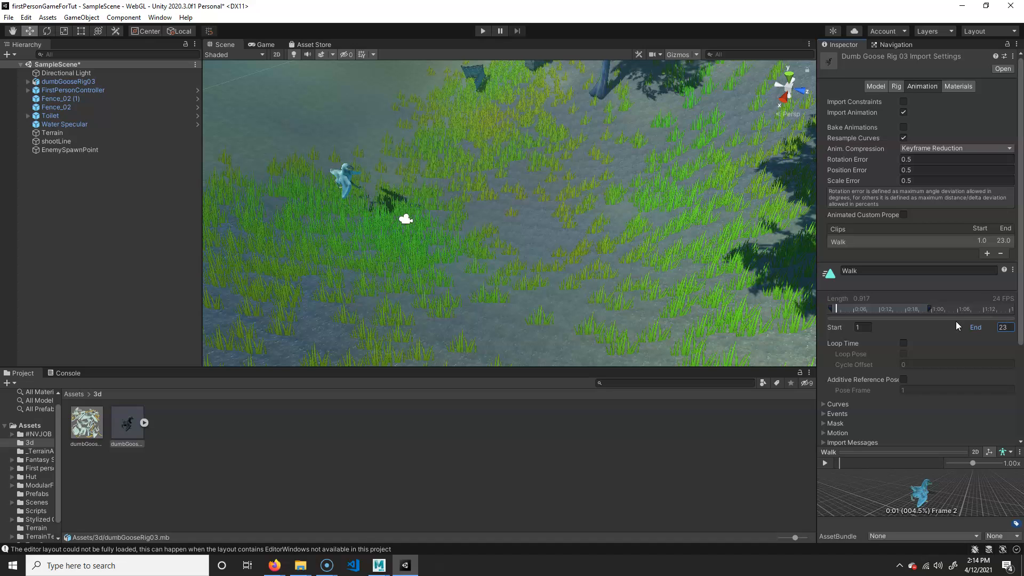
pyautogui.click(826, 464)
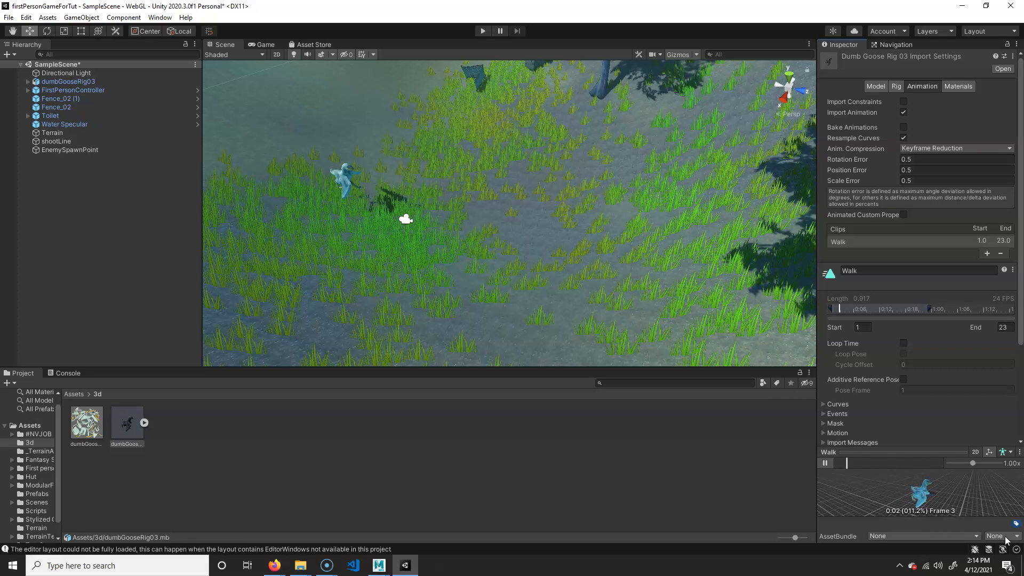
pyautogui.click(825, 463)
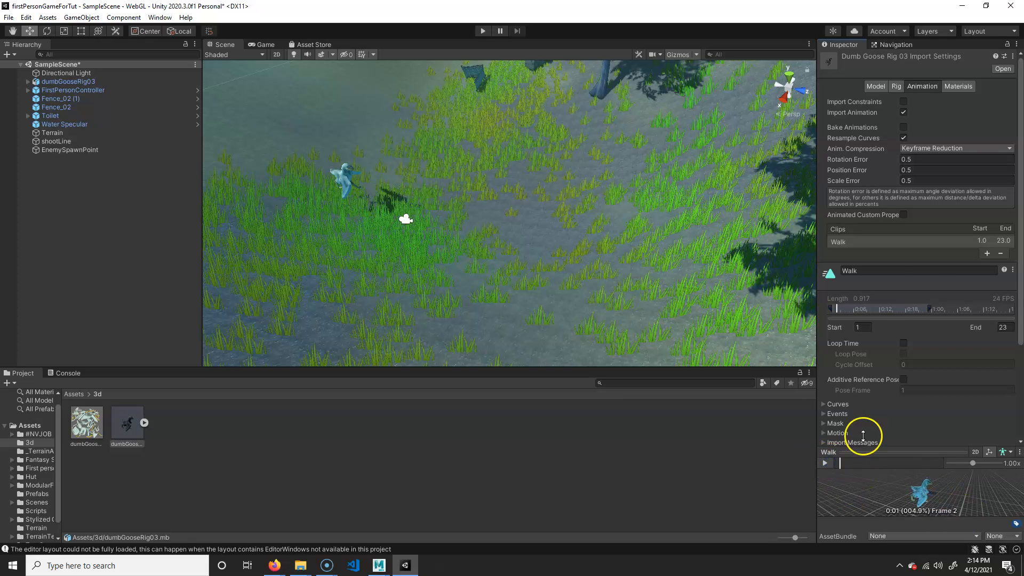
pyautogui.click(904, 343)
pyautogui.click(907, 343)
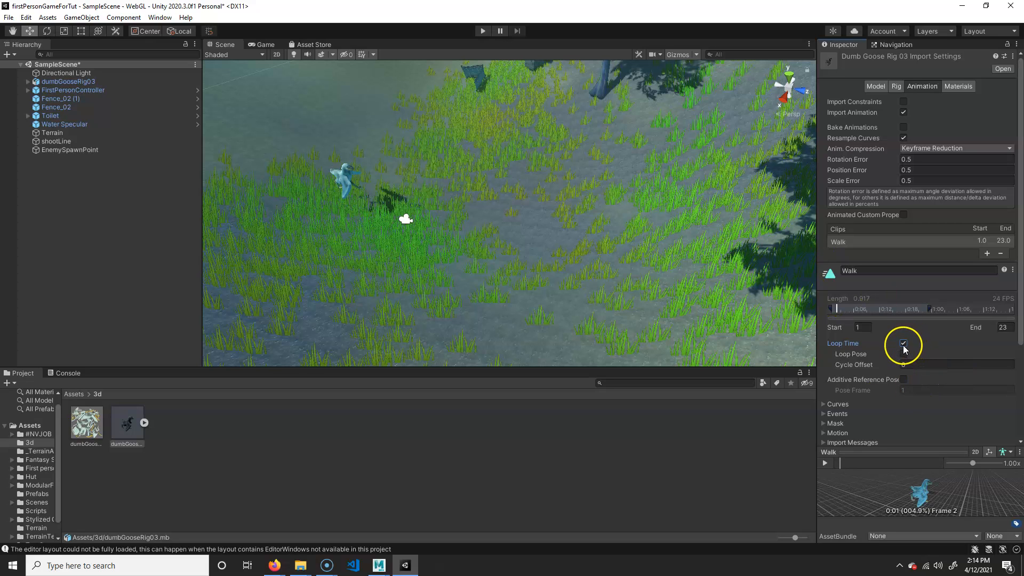
# Add a second animation clip to the goose model and name it Attack.
pyautogui.click(987, 254)
pyautogui.click(886, 281)
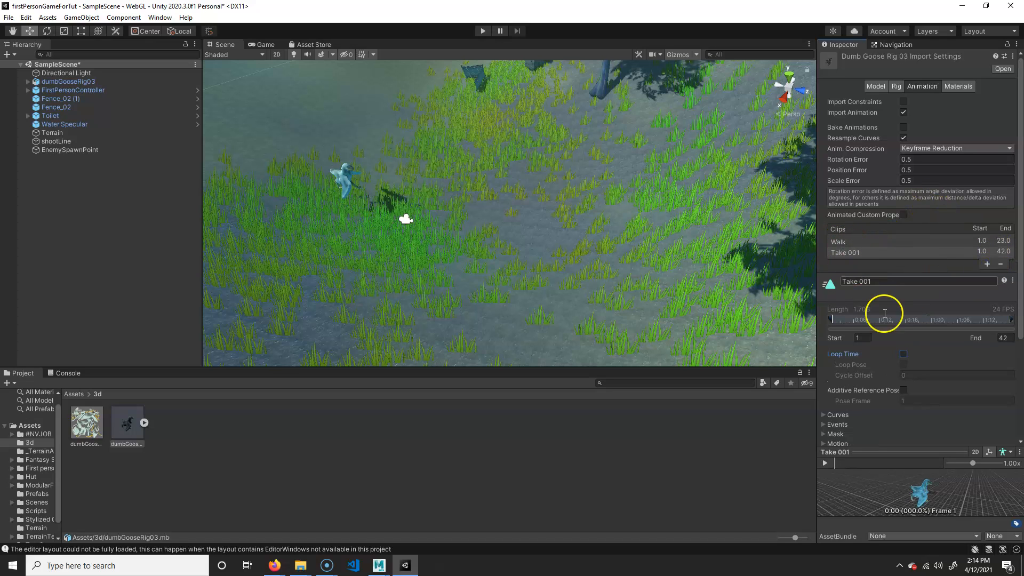
pyautogui.write('Attack')
pyautogui.press('Return')
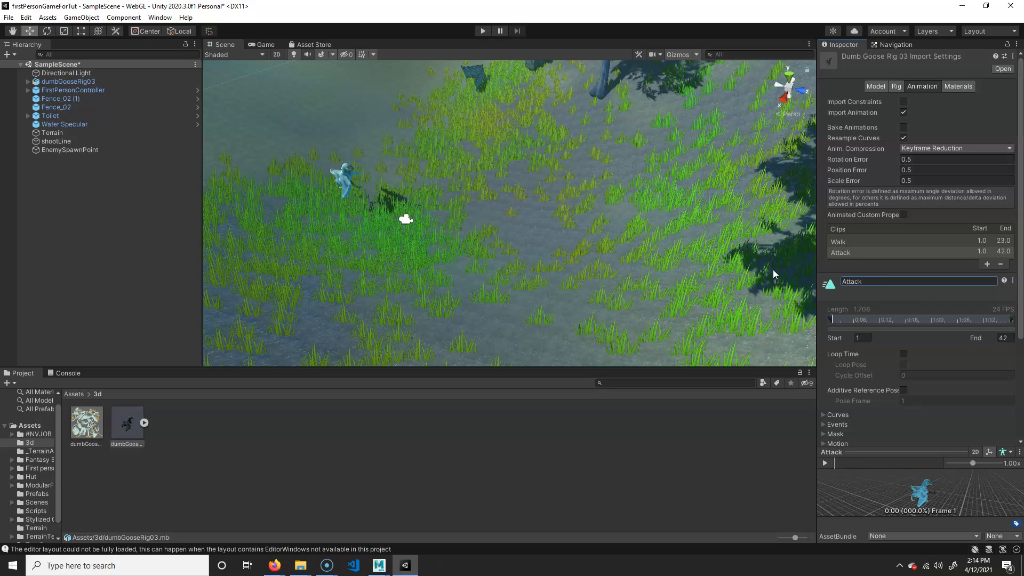
# Set the Attack clip to frames 26 to 41 with Loop Time on, and preview it.
pyautogui.click(863, 338)
pyautogui.write('26')
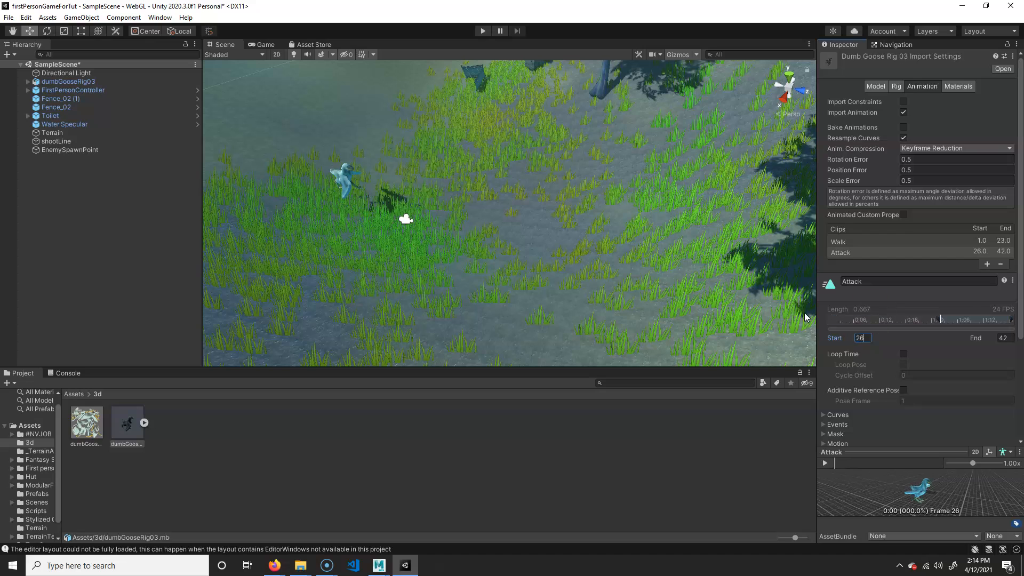
pyautogui.moveTo(1008, 340); pyautogui.dragTo(990, 340)
pyautogui.write('41')
pyautogui.click(903, 354)
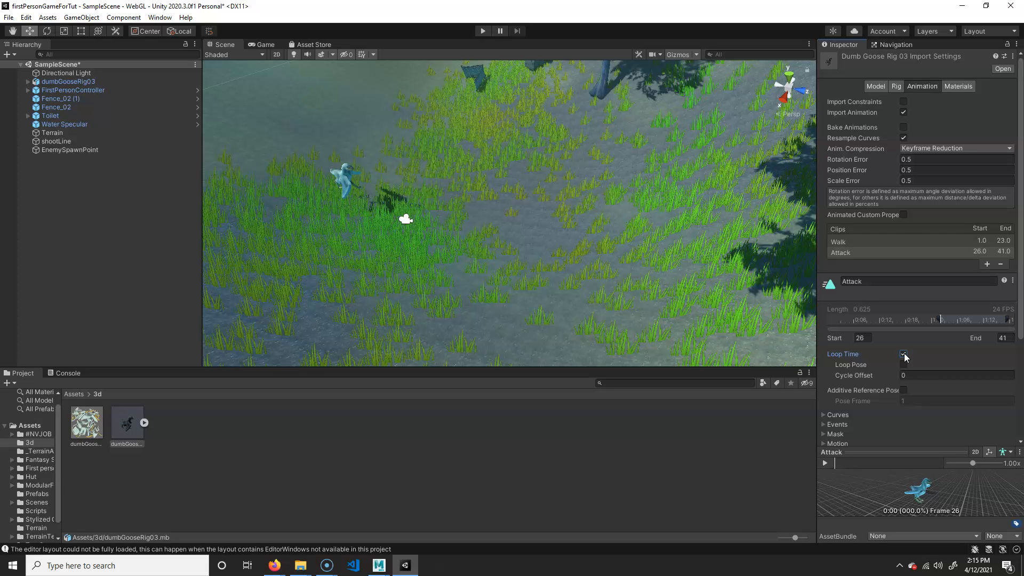
pyautogui.click(904, 355)
pyautogui.click(827, 463)
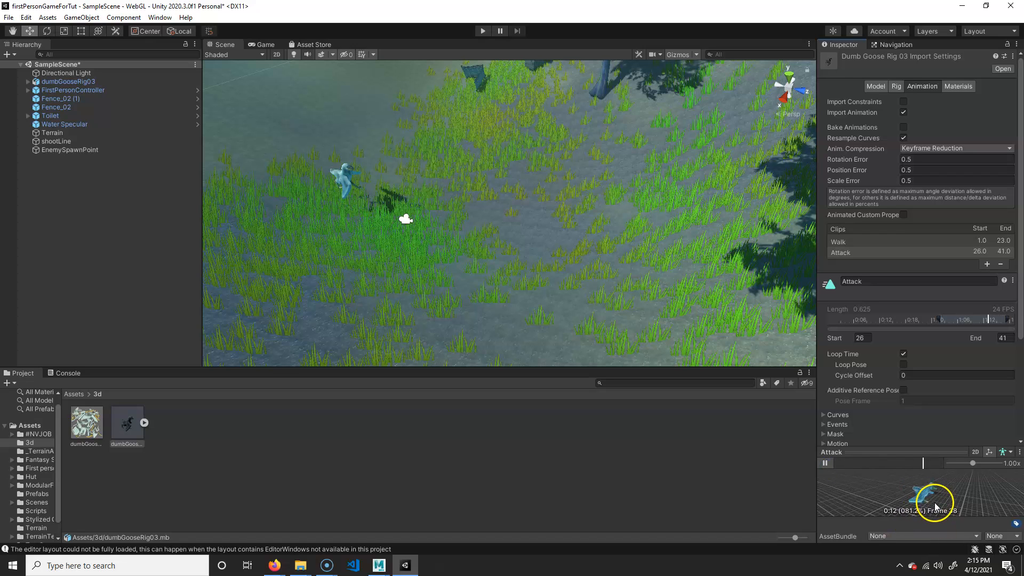
pyautogui.click(825, 463)
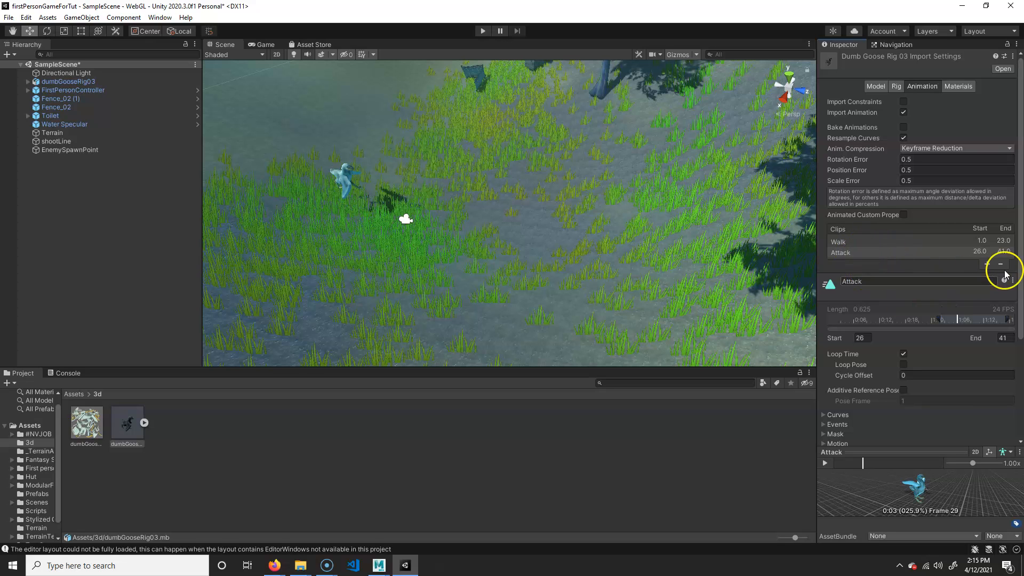
# Add a third animation clip to the goose model and name it Idle.
pyautogui.click(987, 264)
pyautogui.click(860, 292)
pyautogui.write('Stand')
pyautogui.press('BackSpace')
pyautogui.press('BackSpace')
pyautogui.press('BackSpace')
pyautogui.press('BackSpace')
pyautogui.press('BackSpace')
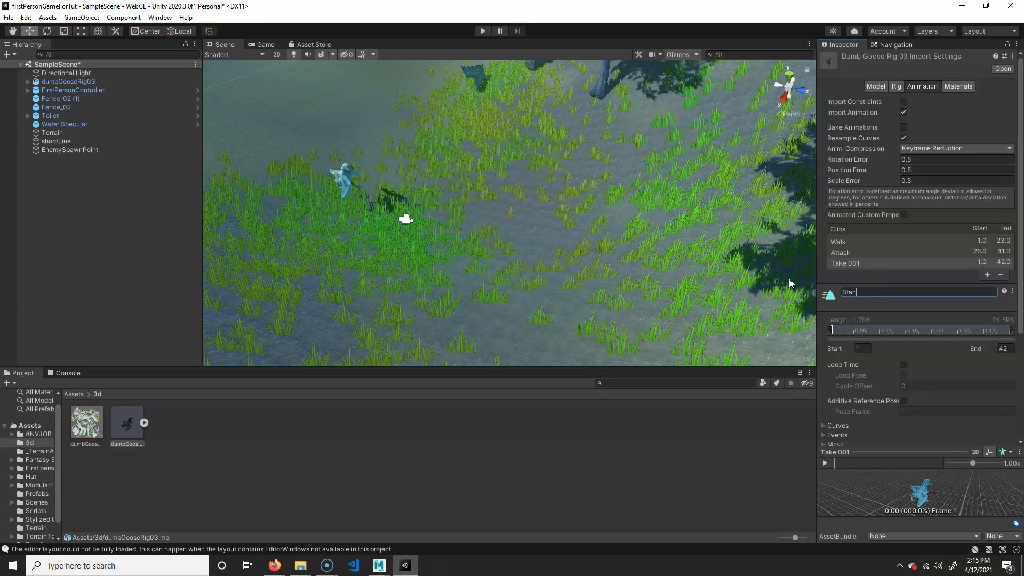
pyautogui.write('Idle')
pyautogui.press('Return')
# Set the Idle clip's start frame to 42, turn on Loop Time, and preview it.
pyautogui.click(869, 350)
pyautogui.write('42')
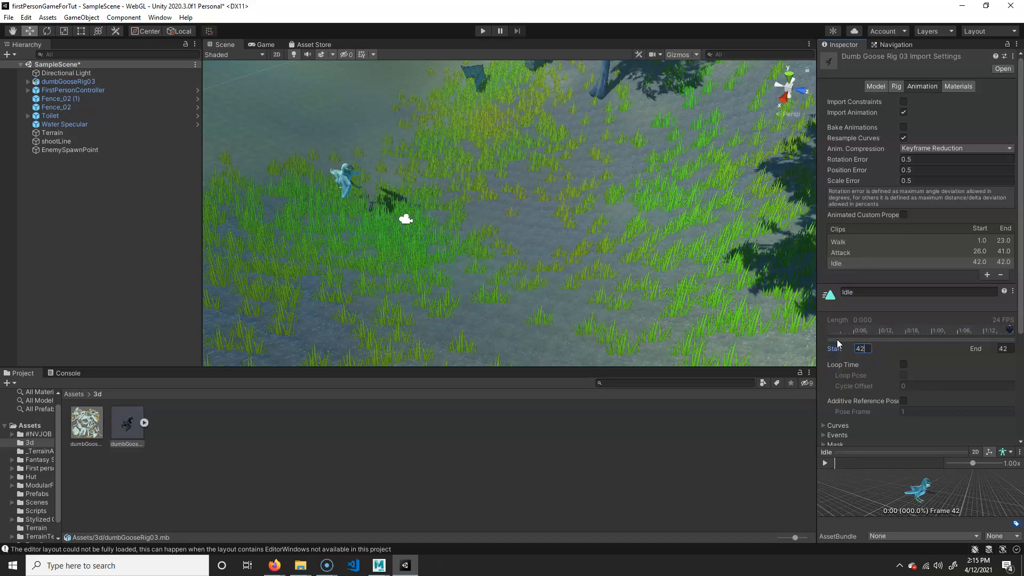
pyautogui.click(903, 365)
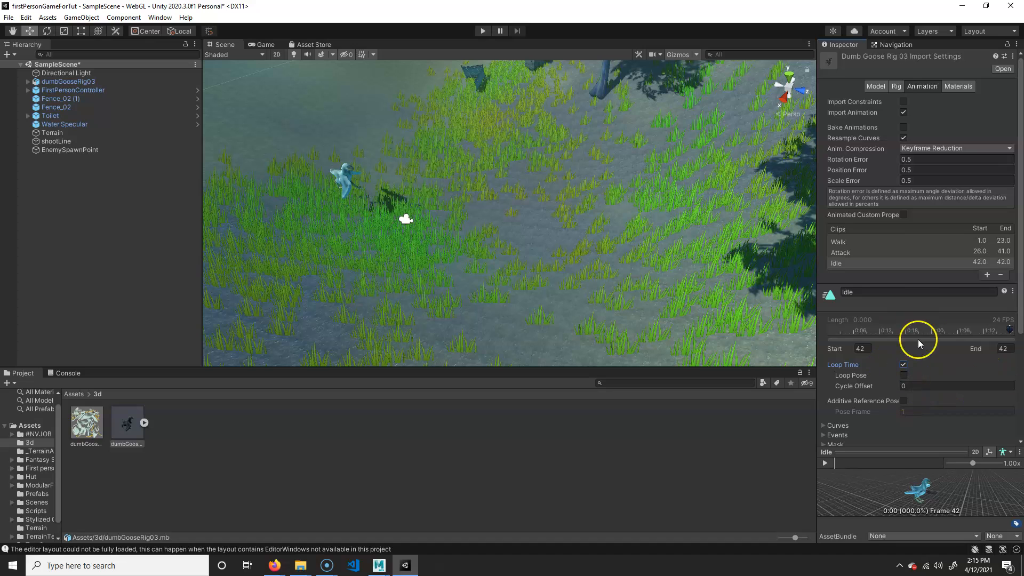
pyautogui.click(825, 463)
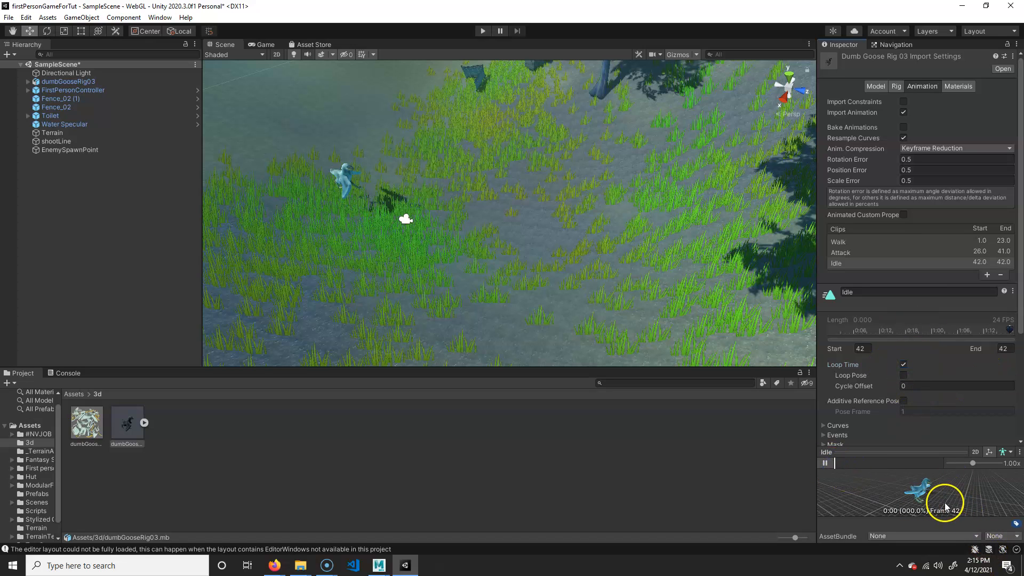
pyautogui.click(826, 463)
# Play-test the scene in the Game view to check the goose, then stop playing.
pyautogui.keyDown('alt'); pyautogui.moveTo(404, 254); pyautogui.dragTo(320, 77); pyautogui.keyUp('alt')
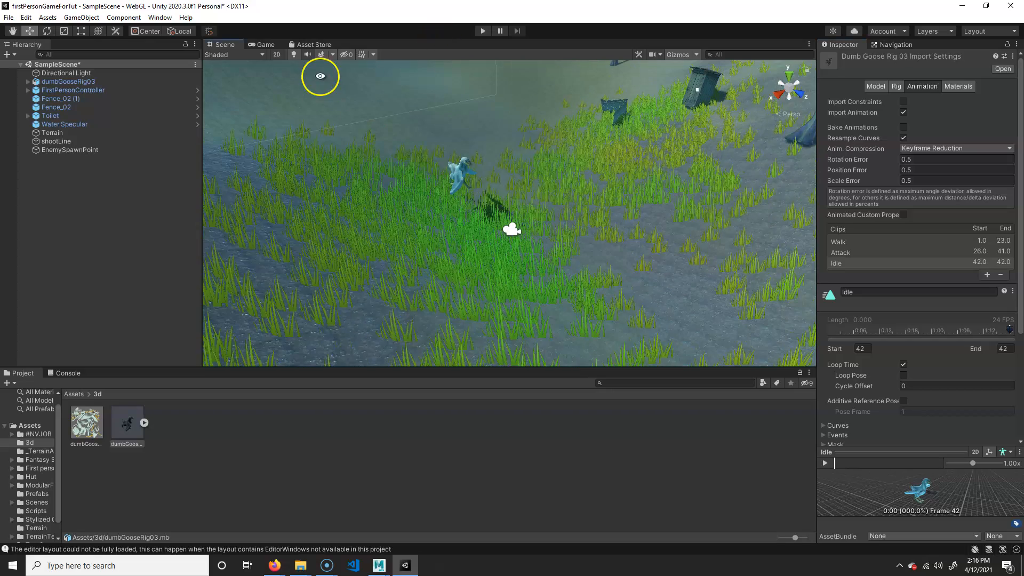
pyautogui.click(263, 44)
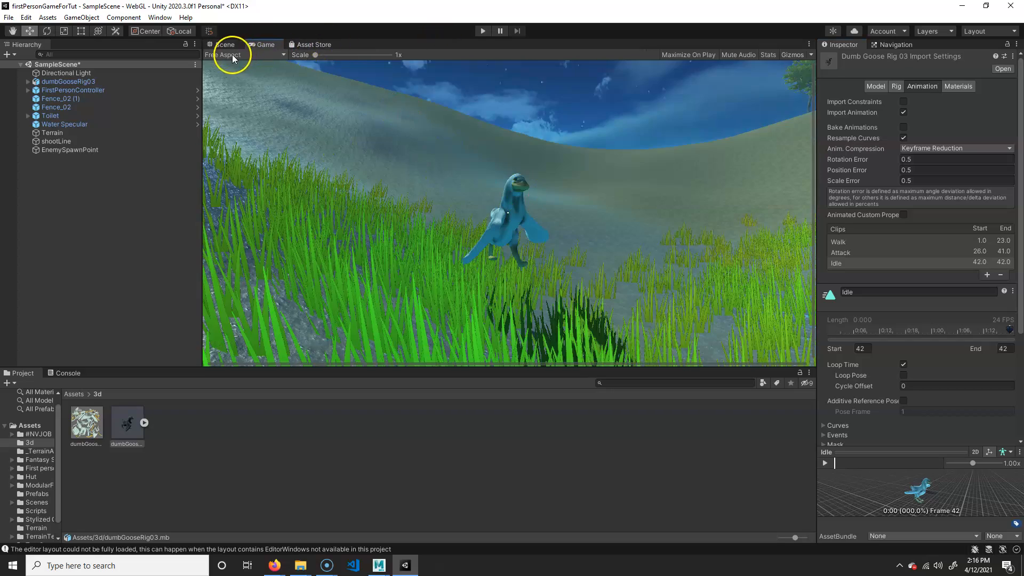
pyautogui.click(483, 30)
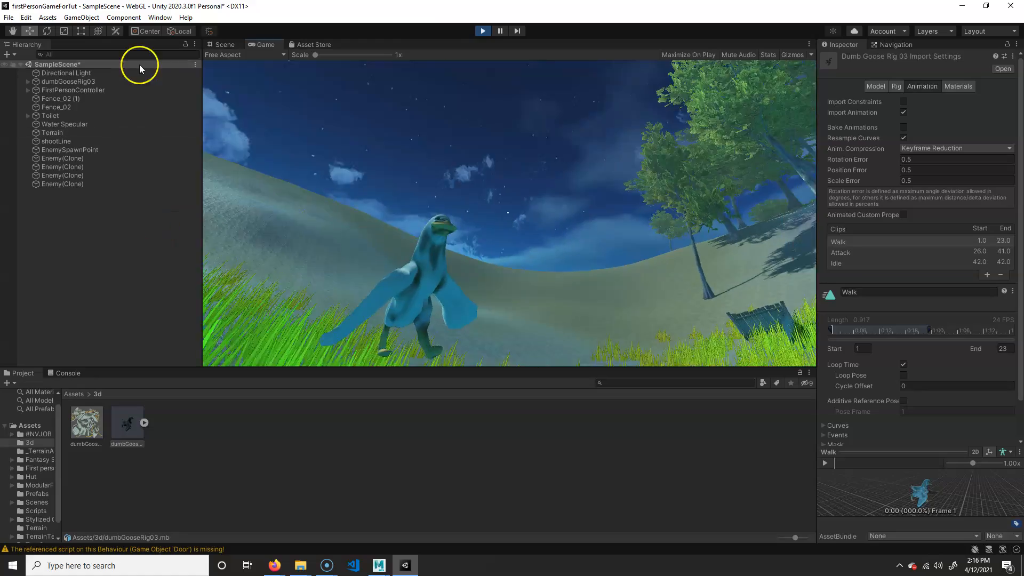
pyautogui.hotkey('ctrl', 'p')
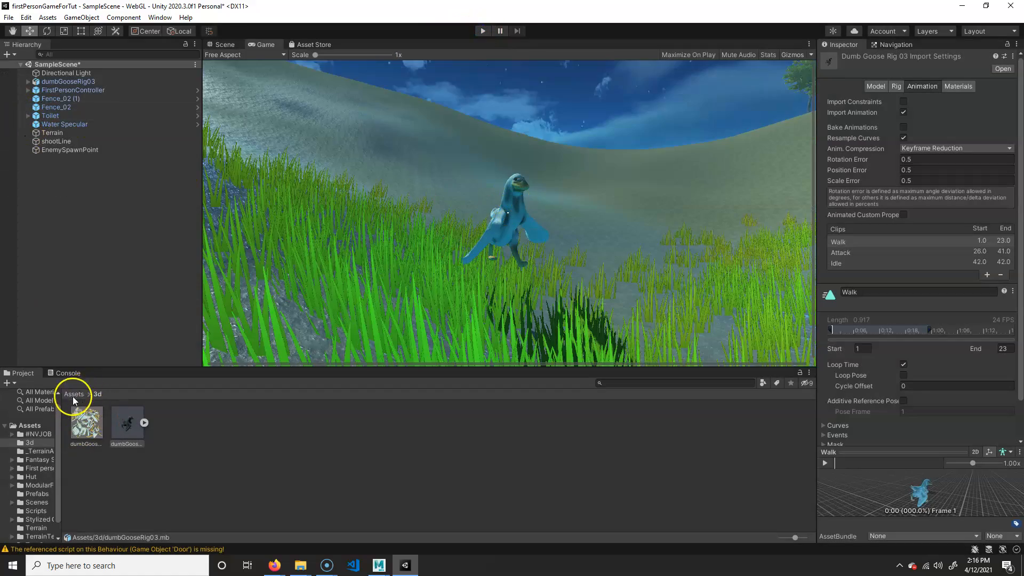
# Apply the pending import settings for dumbGooseRig03.mb and check its clip list in the animation import settings.
pyautogui.click(77, 82)
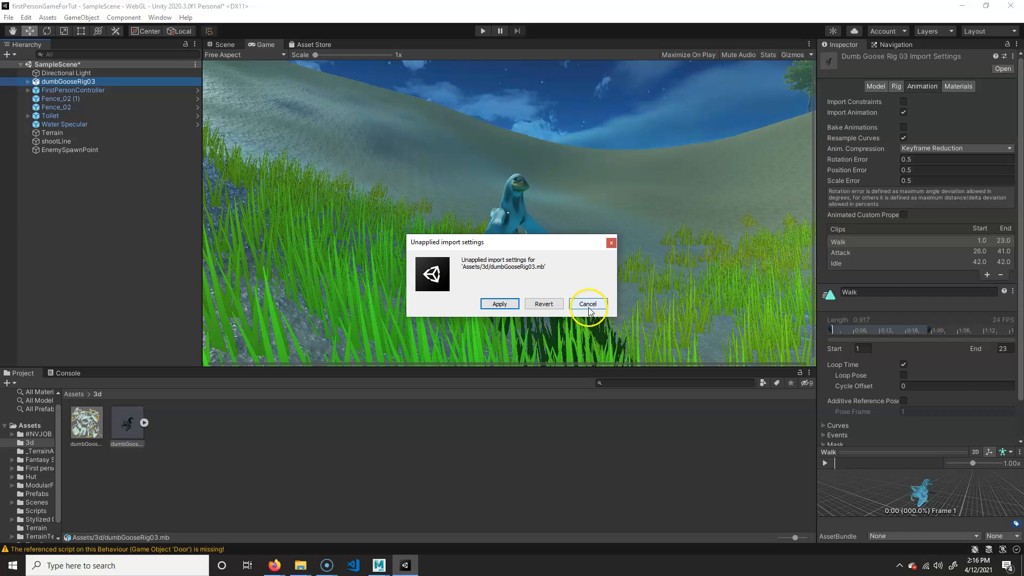
pyautogui.click(499, 305)
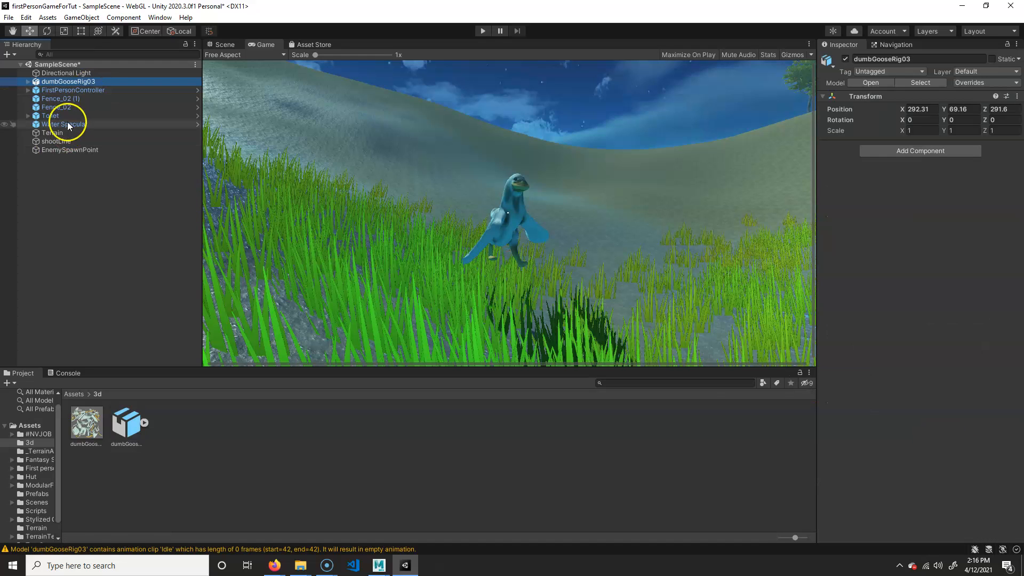
pyautogui.click(126, 424)
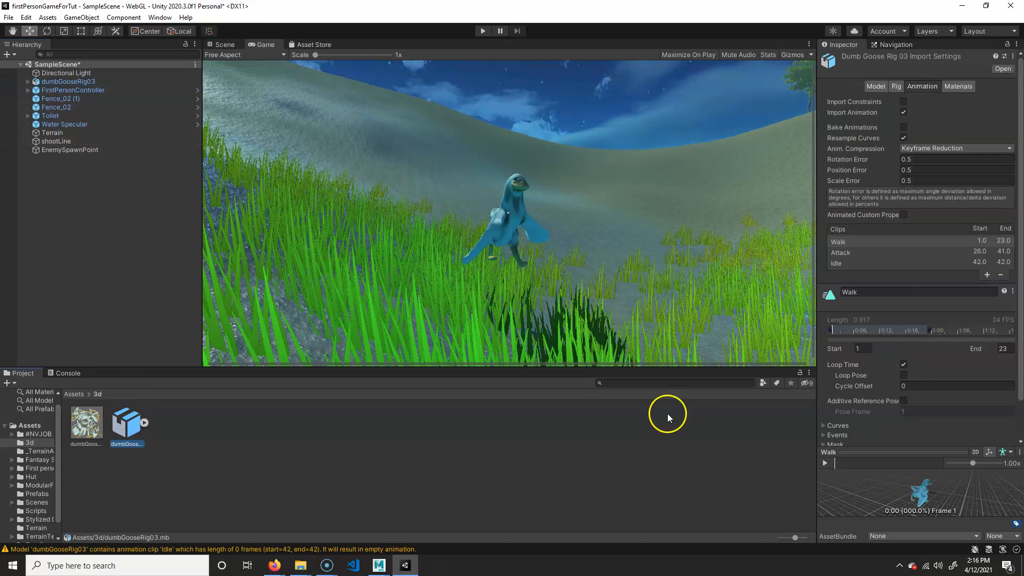
pyautogui.scroll(-5, 911, 393)
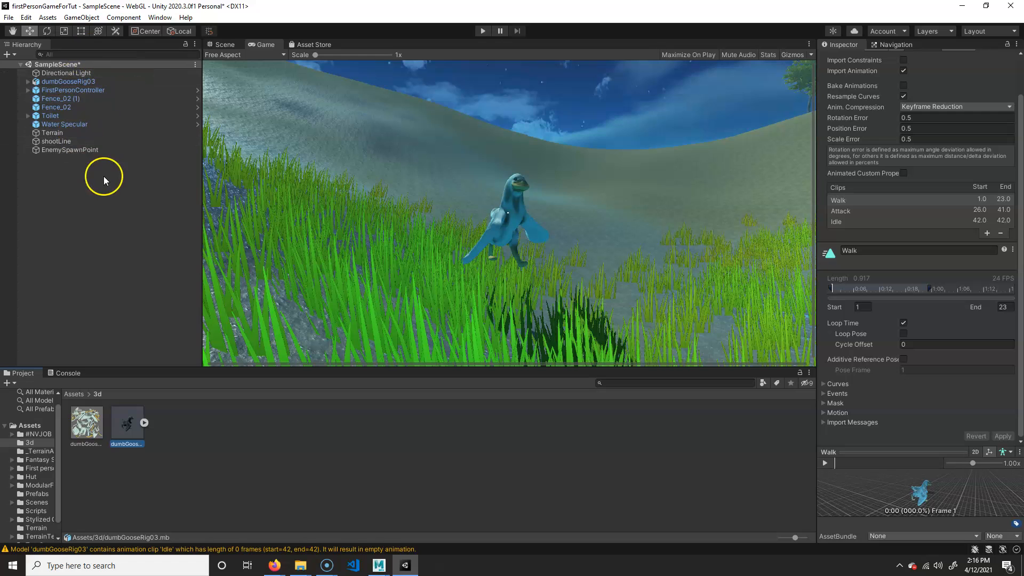
# Select EnemySpawnPoint, examine its Enemy Spawn Script settings, and locate it relative to the goose in the Scene view.
pyautogui.click(84, 151)
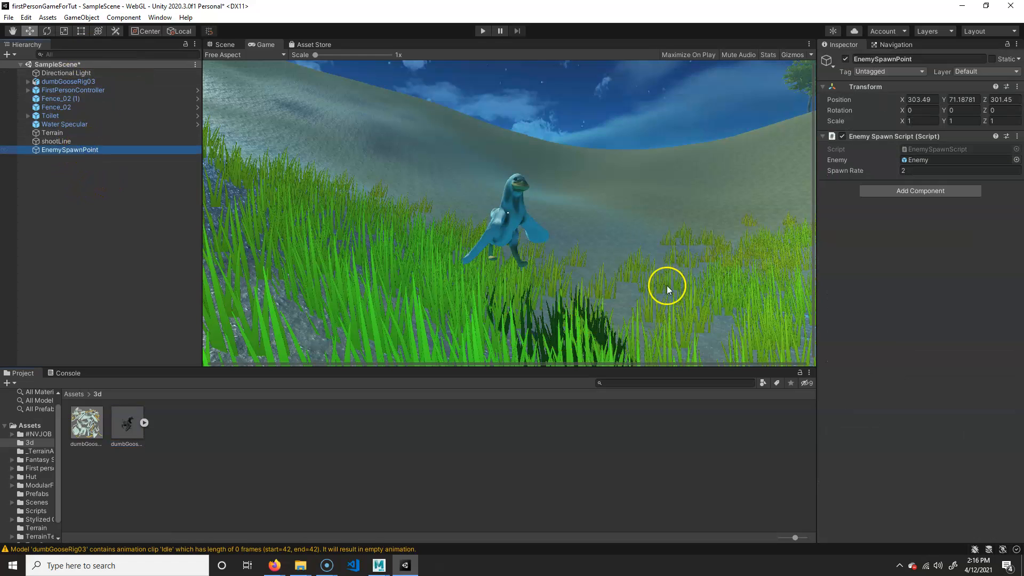
pyautogui.click(667, 286)
pyautogui.click(621, 273)
pyautogui.click(216, 43)
pyautogui.keyDown('alt'); pyautogui.moveTo(550, 262); pyautogui.dragTo(506, 249, button='right'); pyautogui.keyUp('alt')
pyautogui.keyDown('alt'); pyautogui.moveTo(433, 305); pyautogui.dragTo(528, 236, button='middle'); pyautogui.keyUp('alt')
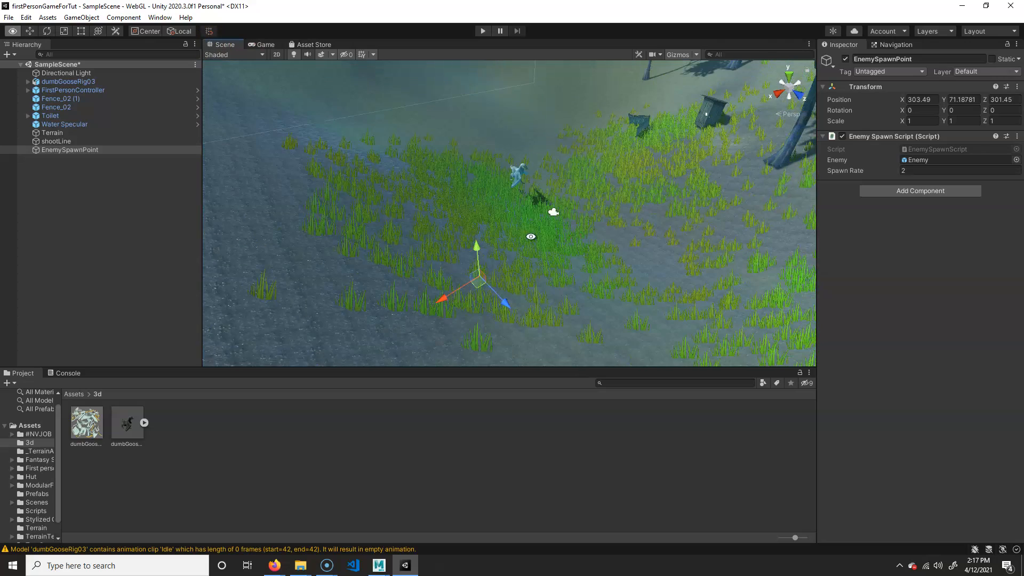